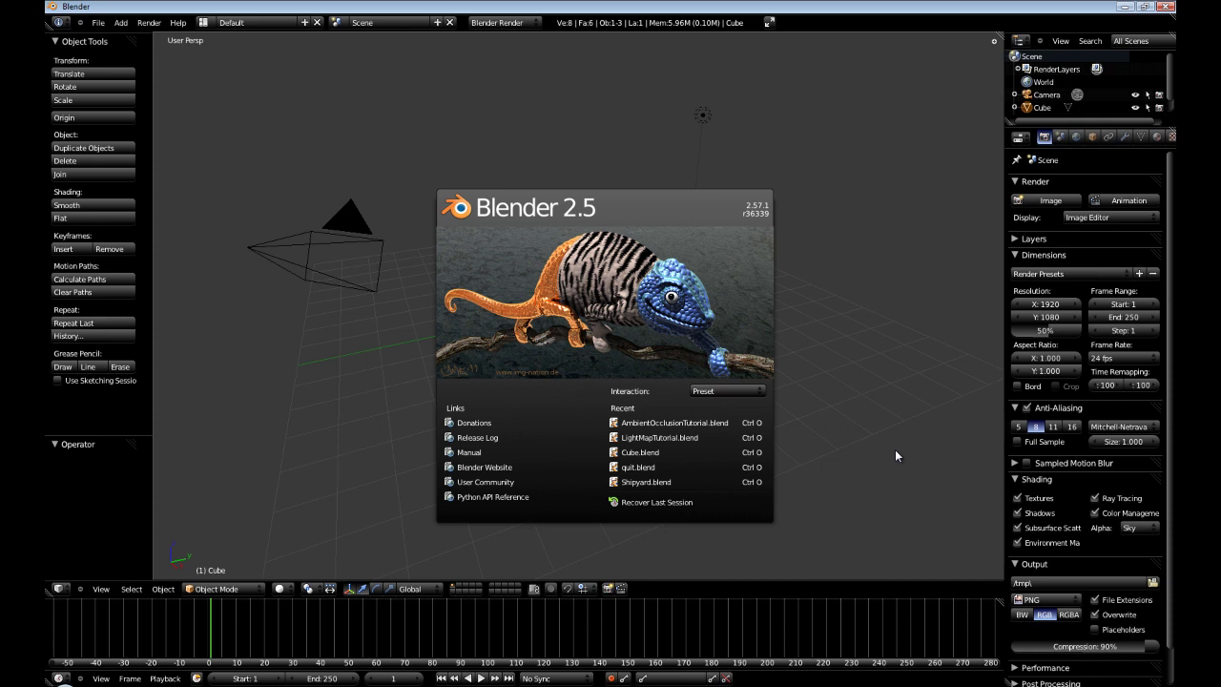
Close the splash screen and set the render engine to Blender Game
click(484, 121)
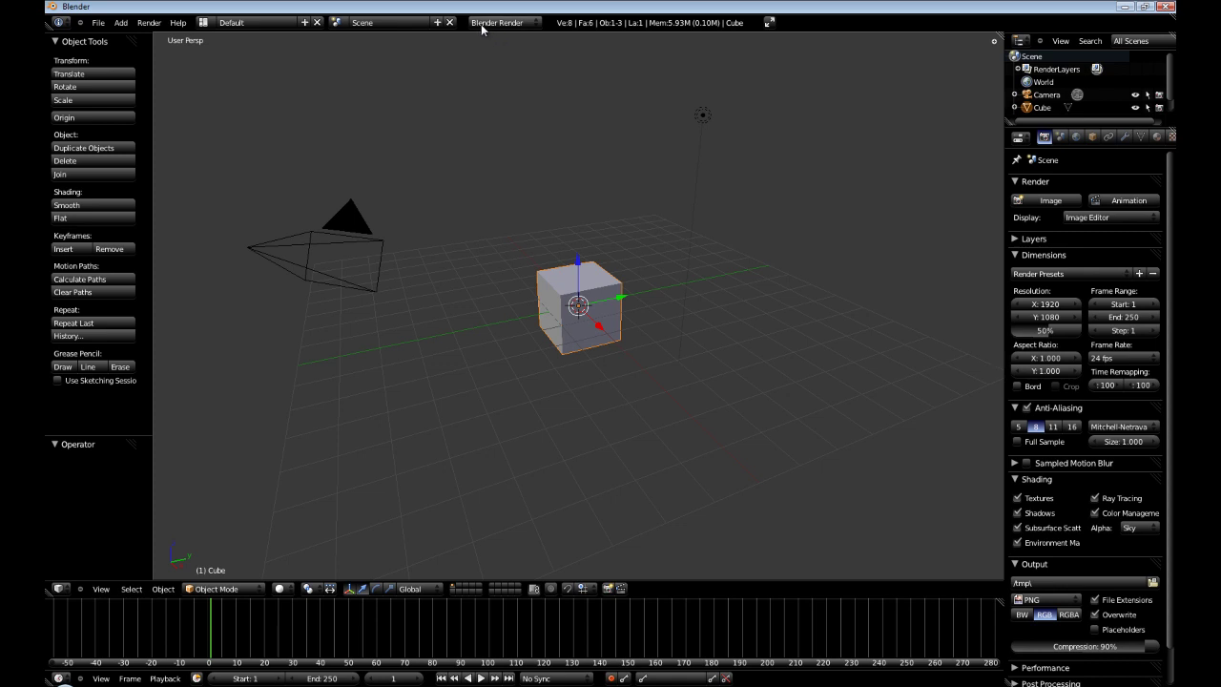
click(523, 27)
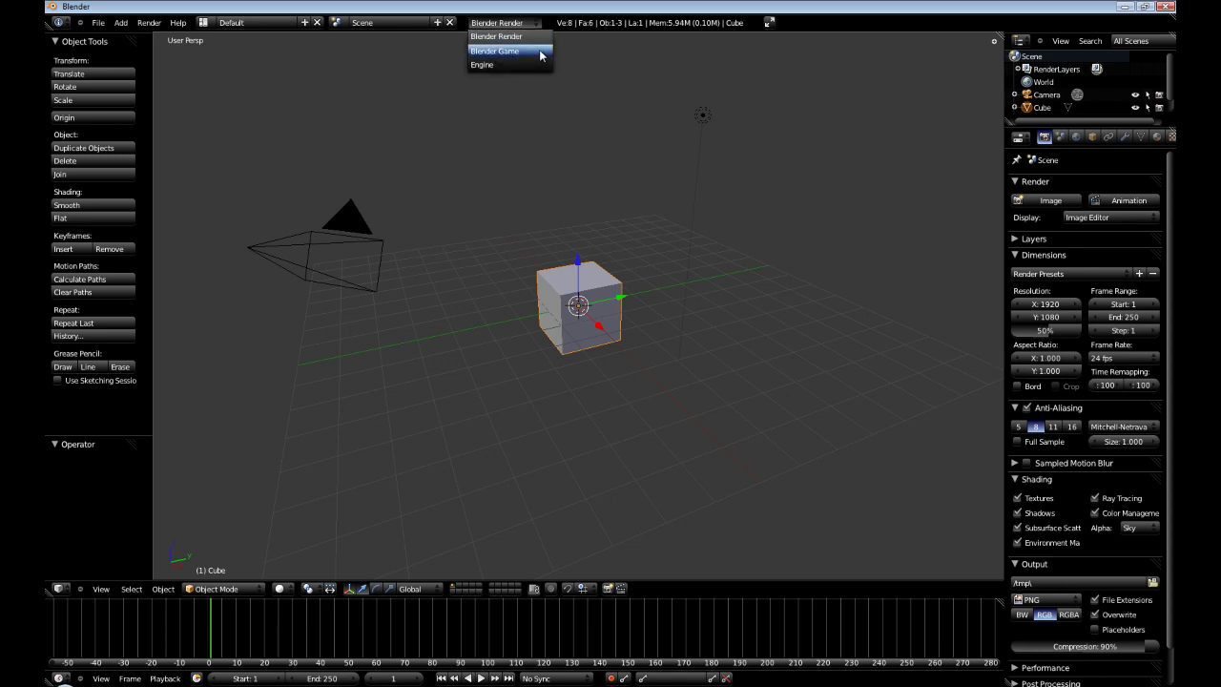
click(539, 52)
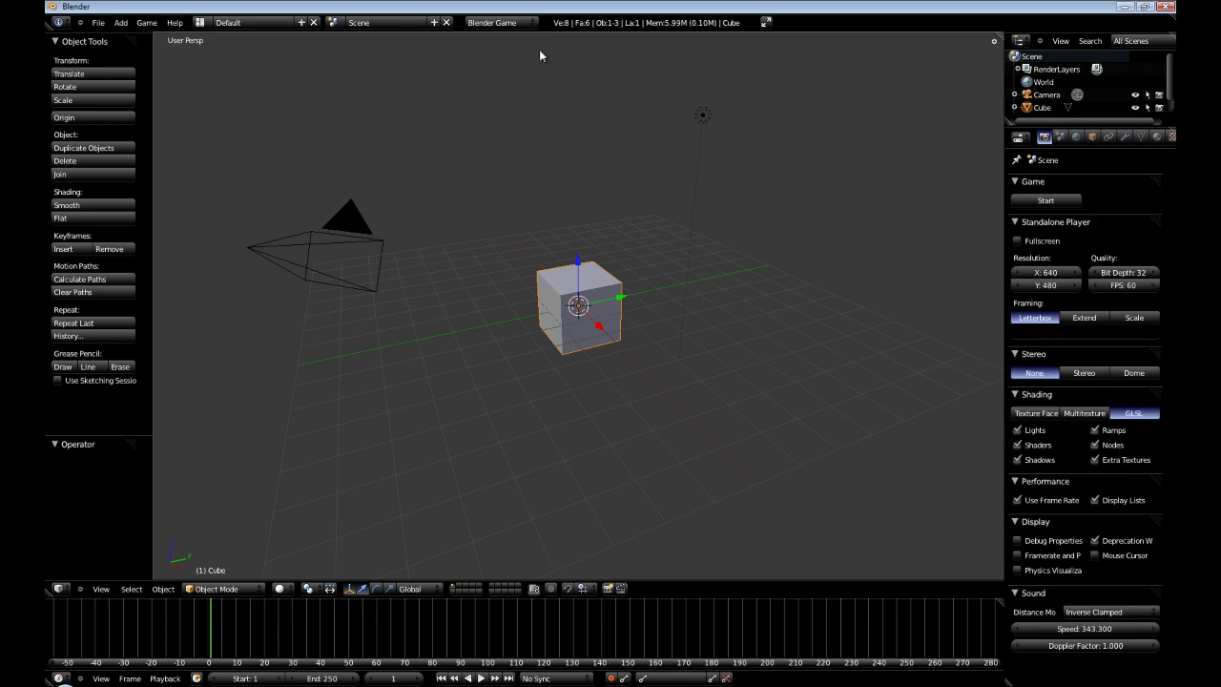
Browse the scene, world, object, constraint, data and modifier tabs, ending on render settings
click(1060, 137)
click(1076, 138)
click(1093, 136)
click(1108, 136)
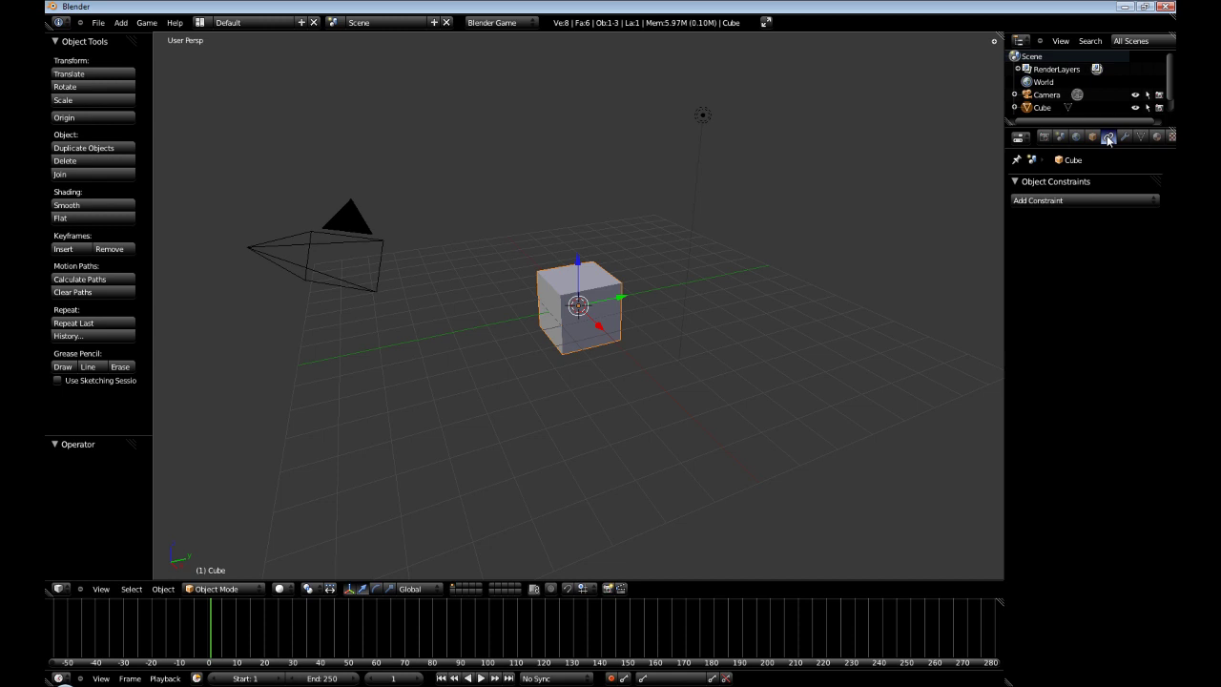
click(1140, 136)
click(1124, 136)
click(1059, 136)
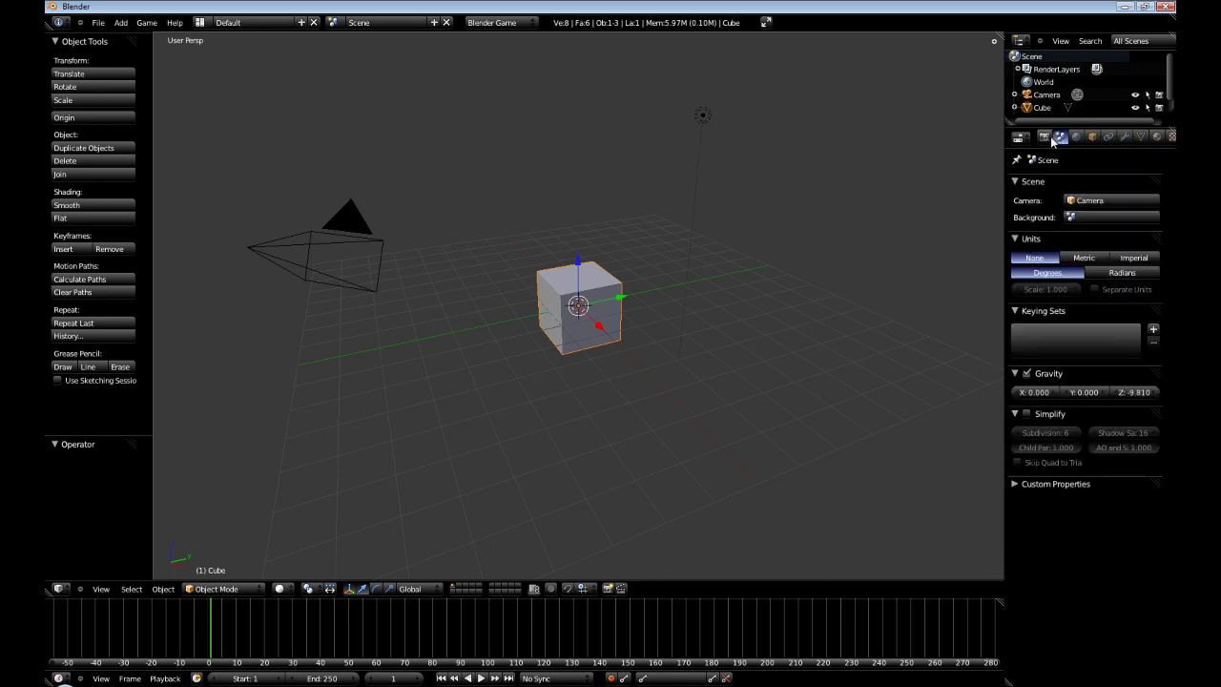
click(1044, 137)
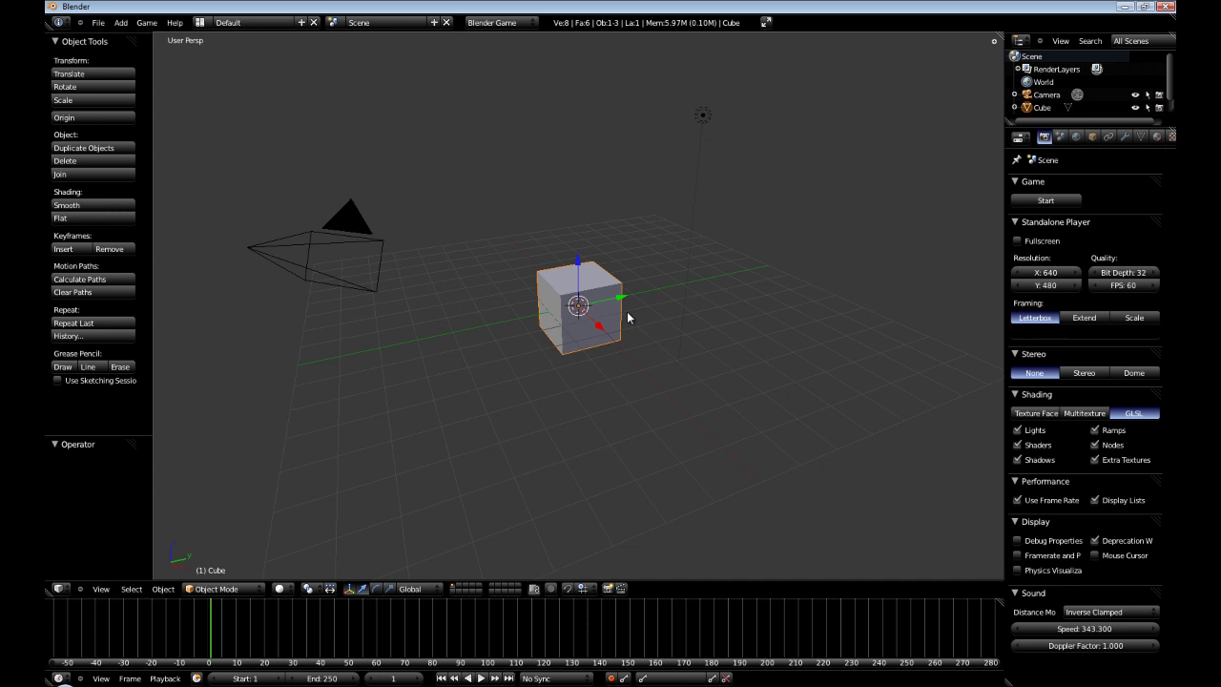
Add a plane to the scene through the 'add plane' operator search
key(space)
text(add)
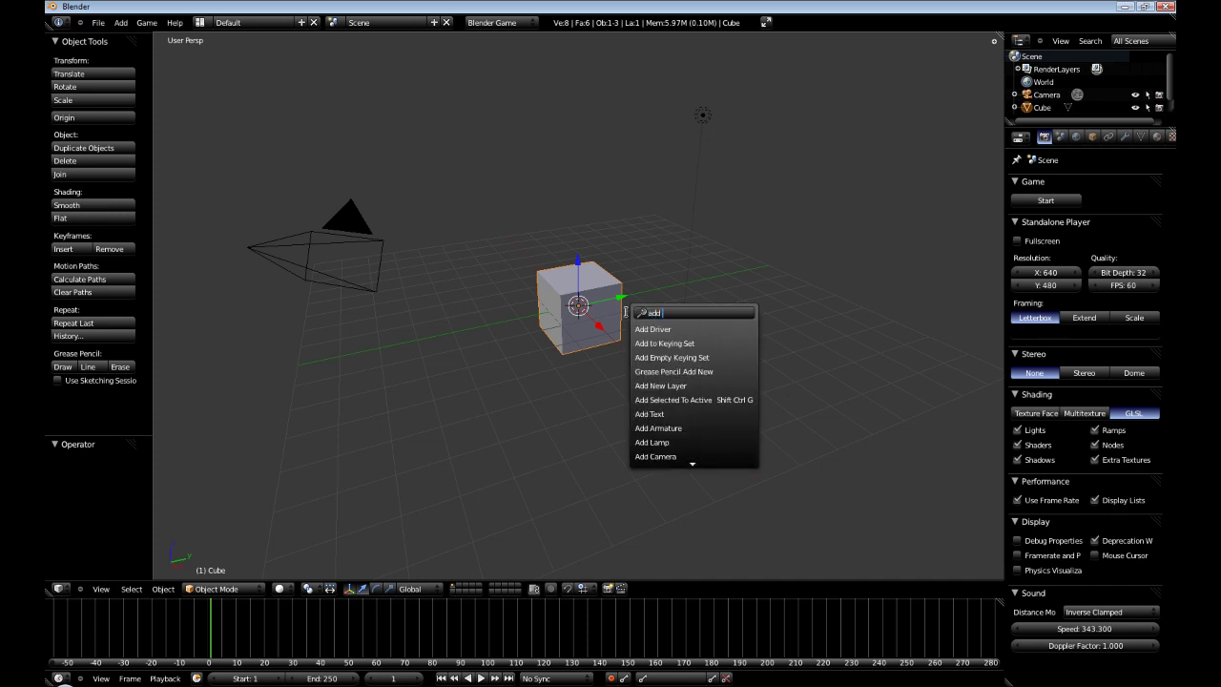
text( plane)
key(Return)
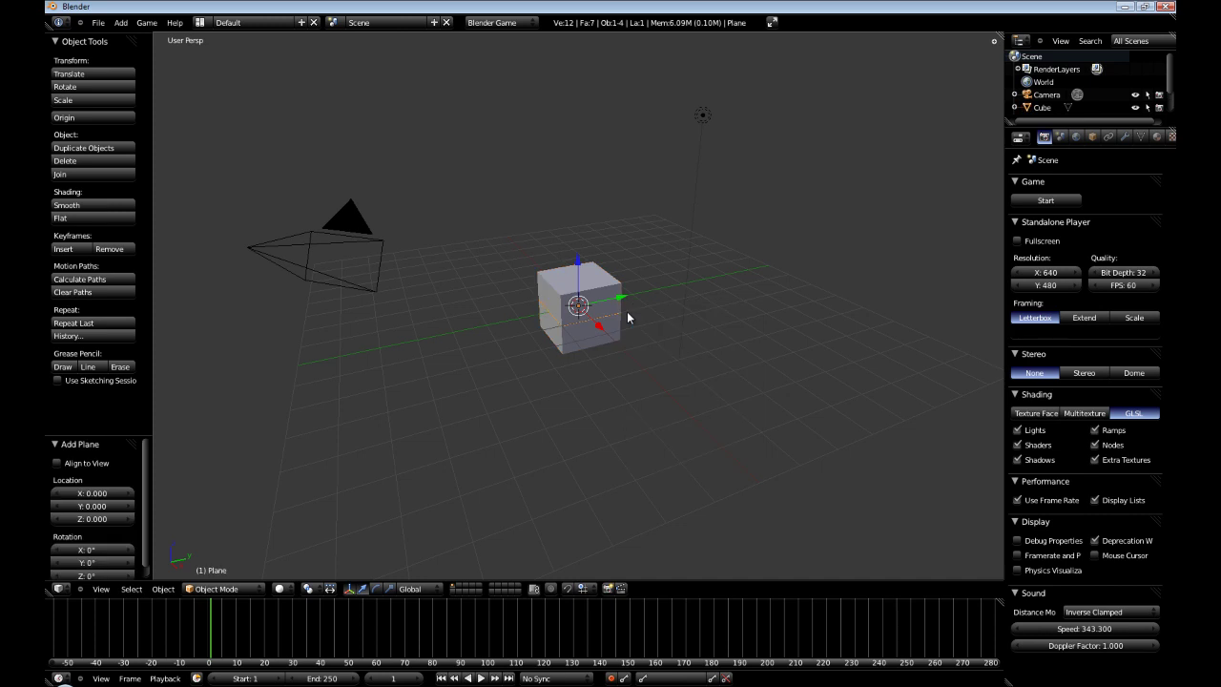
click(121, 26)
Scale the plane up by 10, select the cube, then reselect the plane
text(s10)
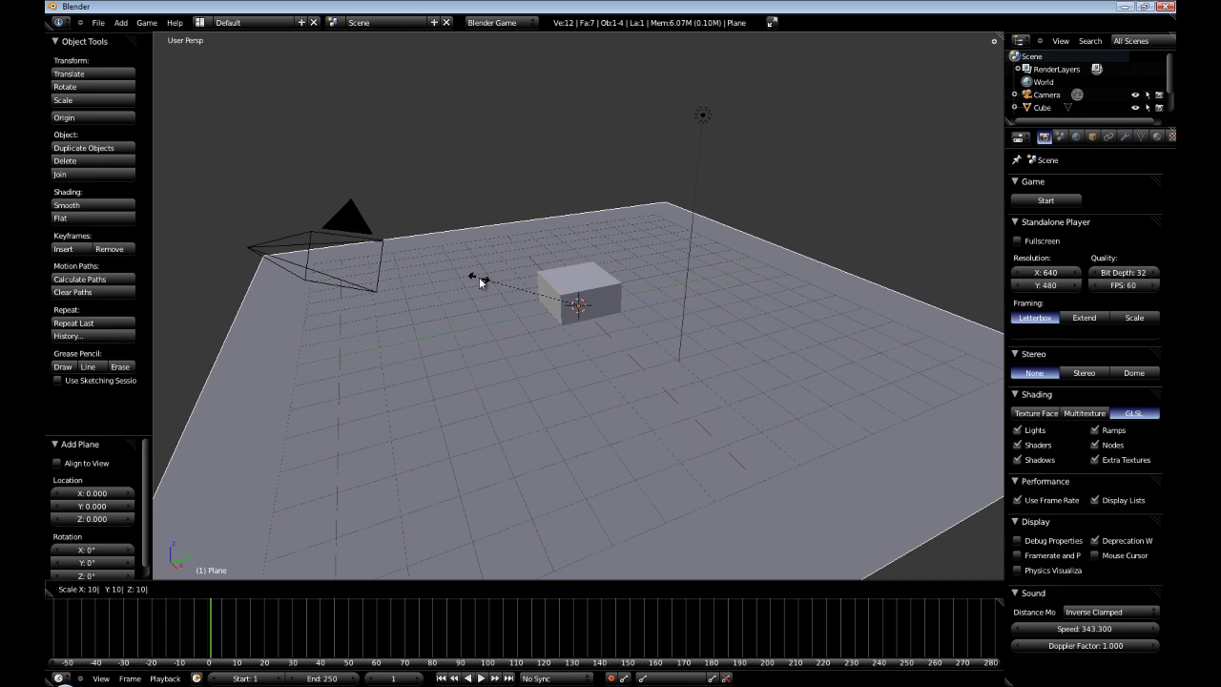
key(Return)
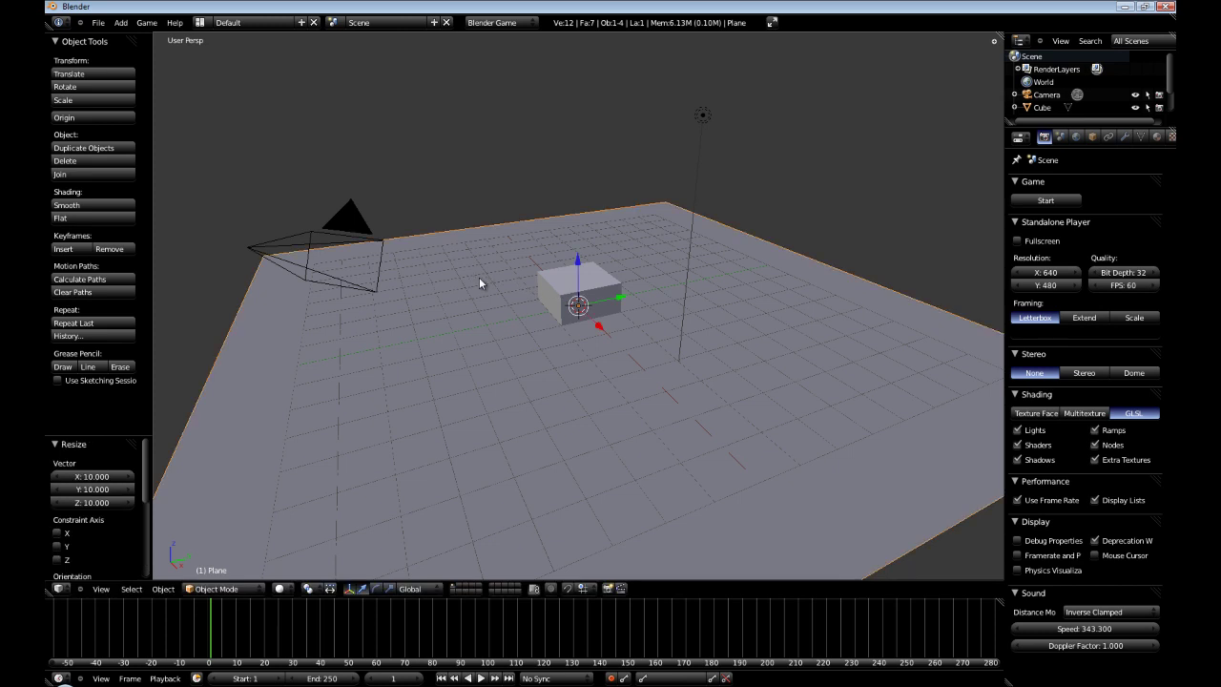
right_click(600, 285)
right_click(629, 367)
scroll(1160, 138, down, 3)
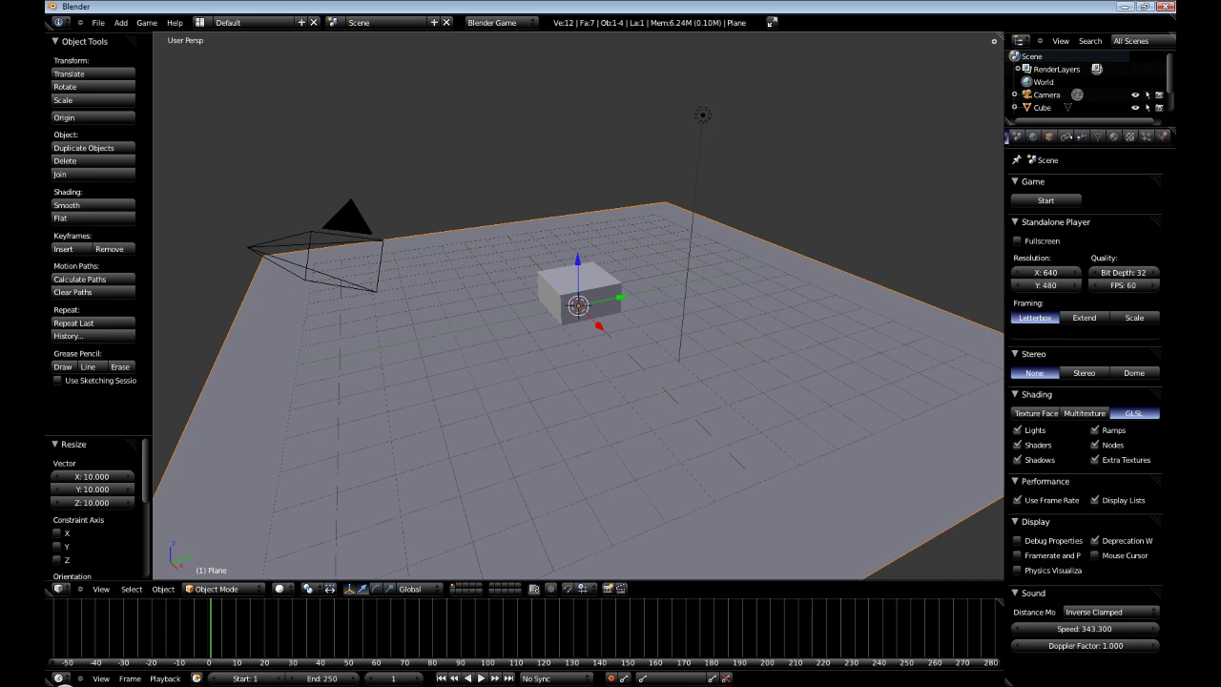
Enable Collision Bounds in the plane's Physics settings, then select the cube
click(1165, 137)
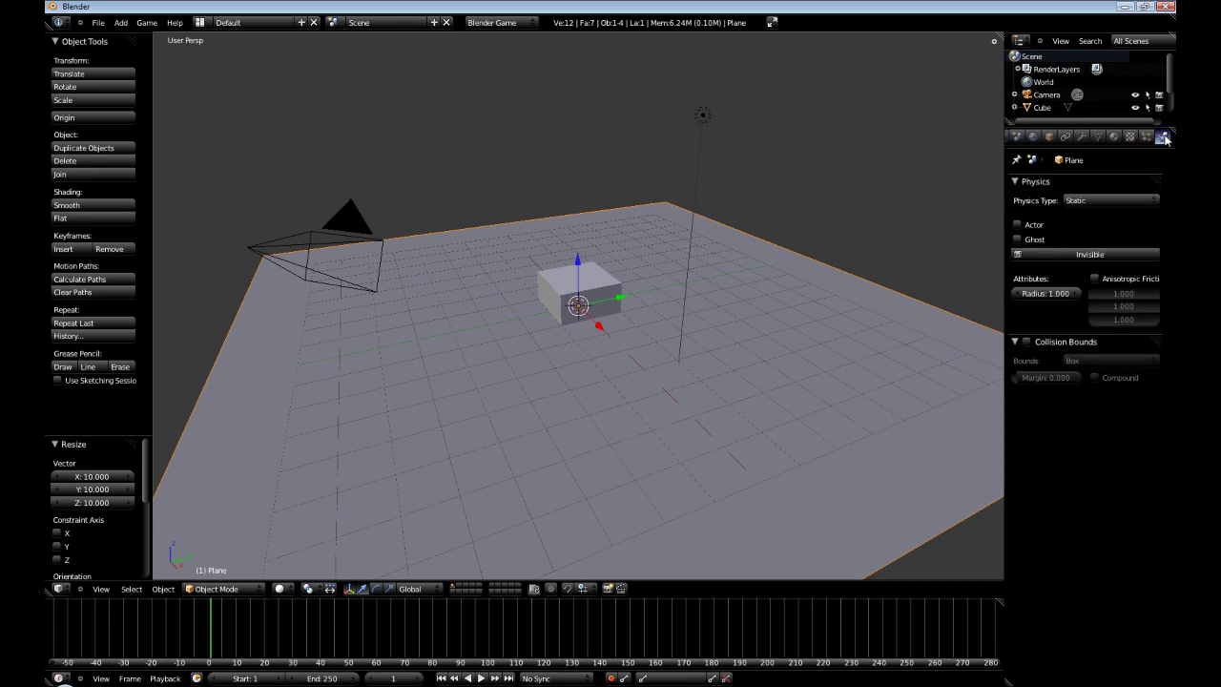
click(1026, 343)
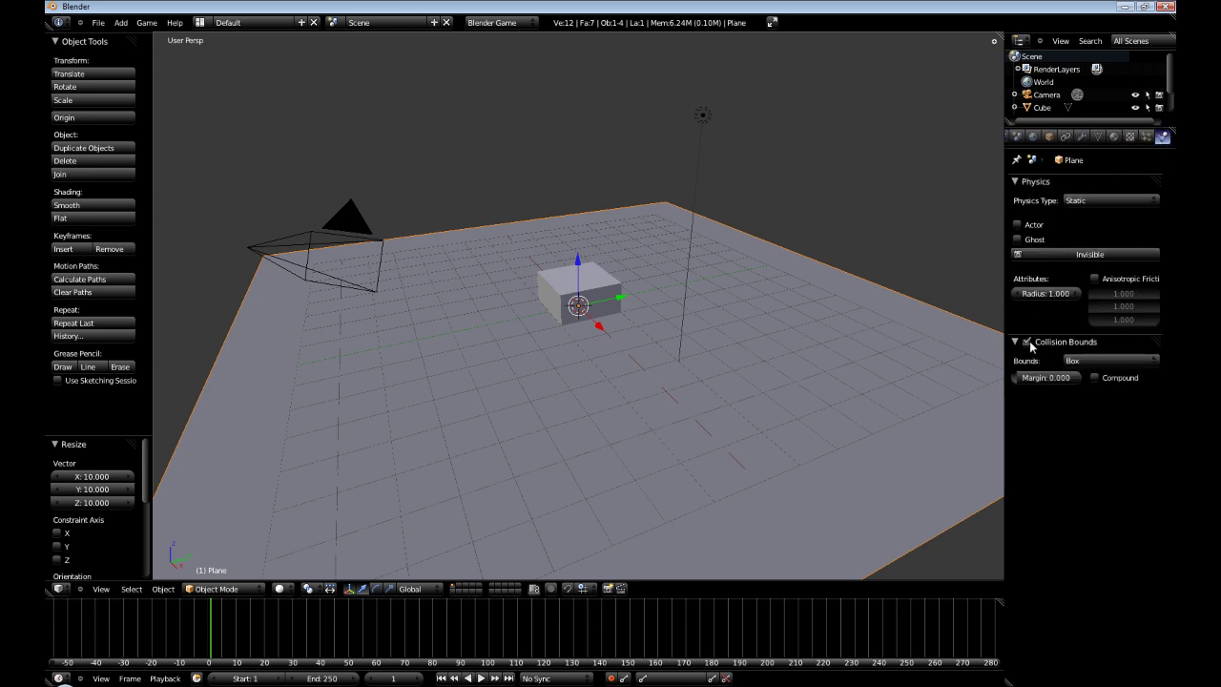
right_click(603, 291)
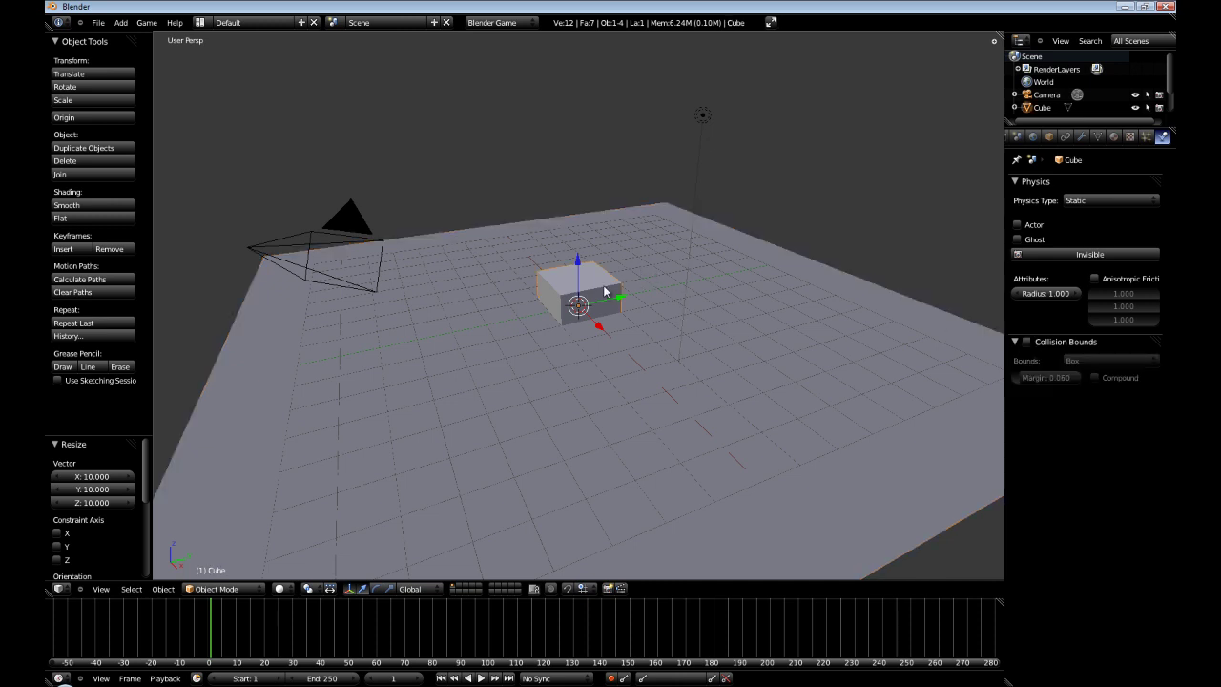
Set the cube's Physics Type to Rigid Body and enable its Collision Bounds
click(1090, 201)
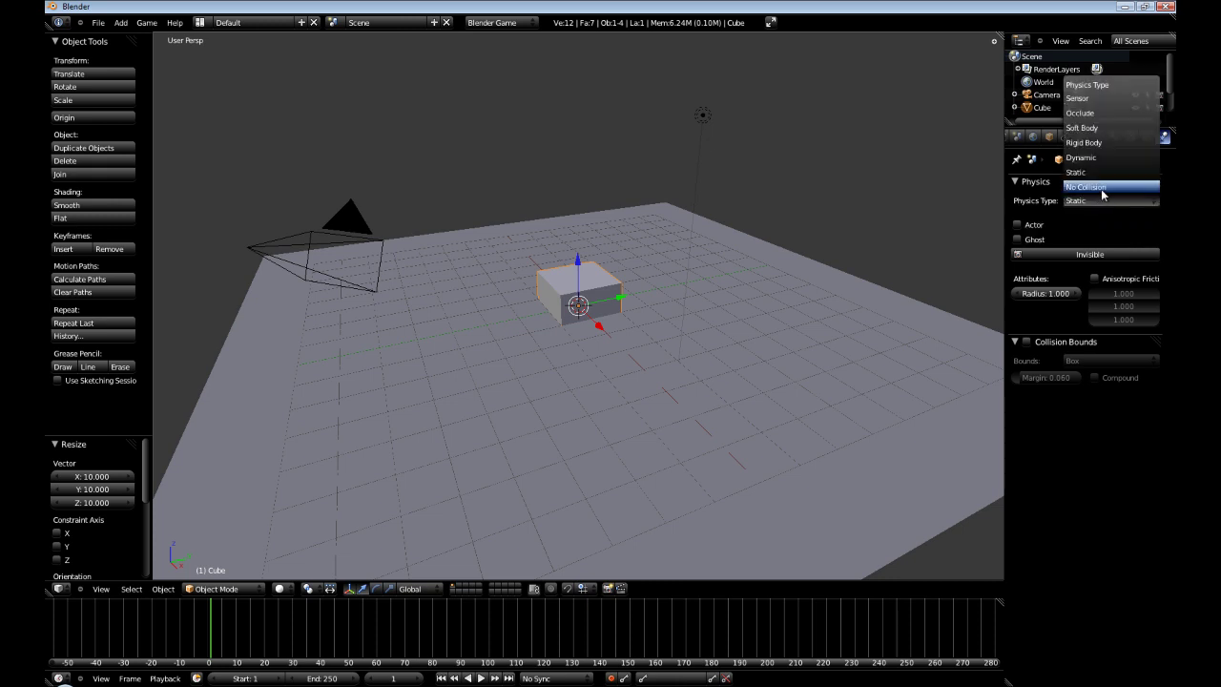
click(1106, 143)
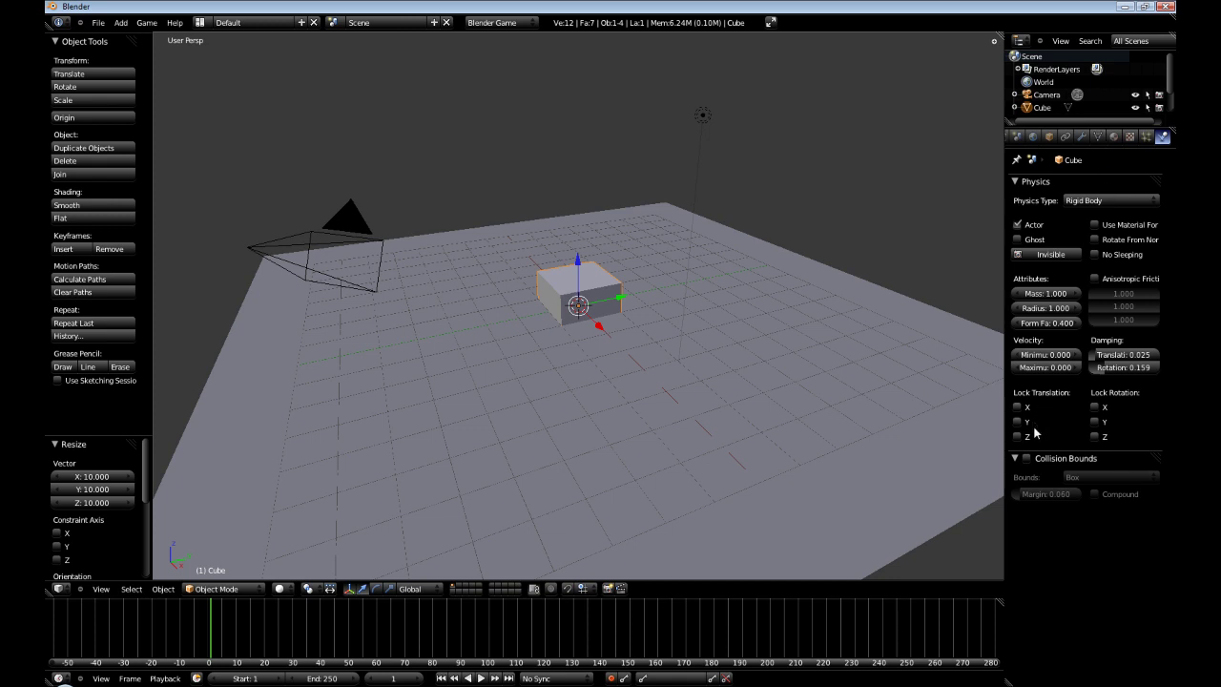
click(1028, 459)
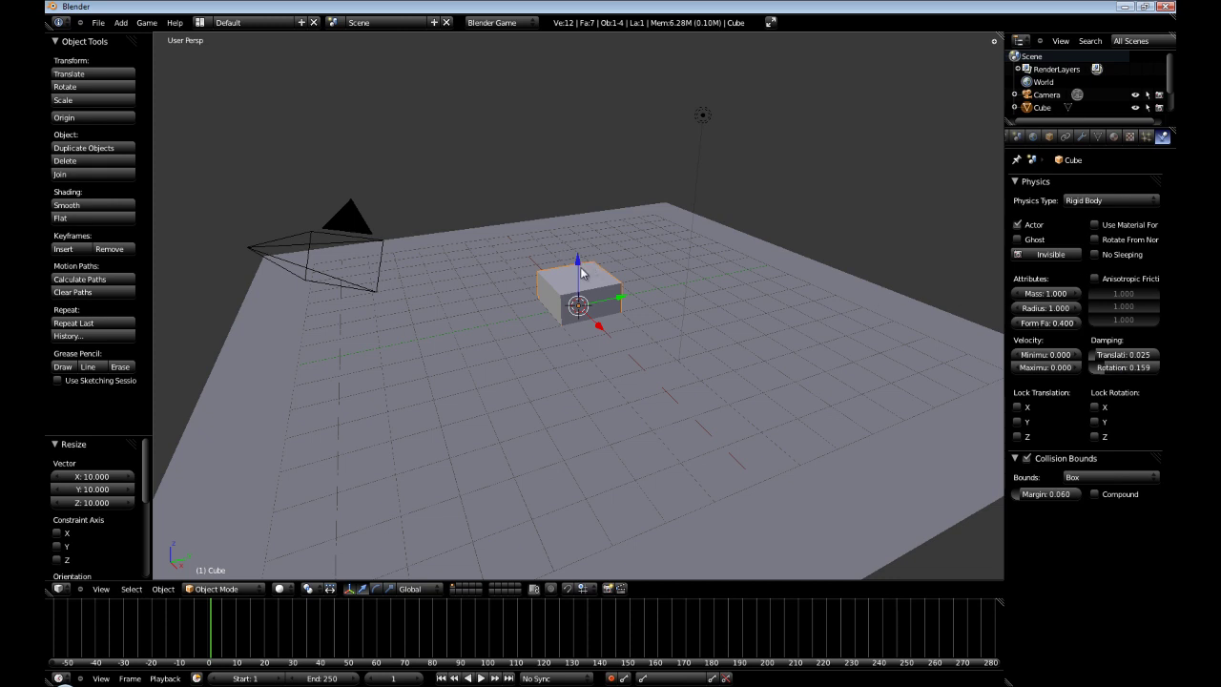
Lift the cube 1 unit on Z and move it 4 units along negative X
key(g)
key(z)
key(1)
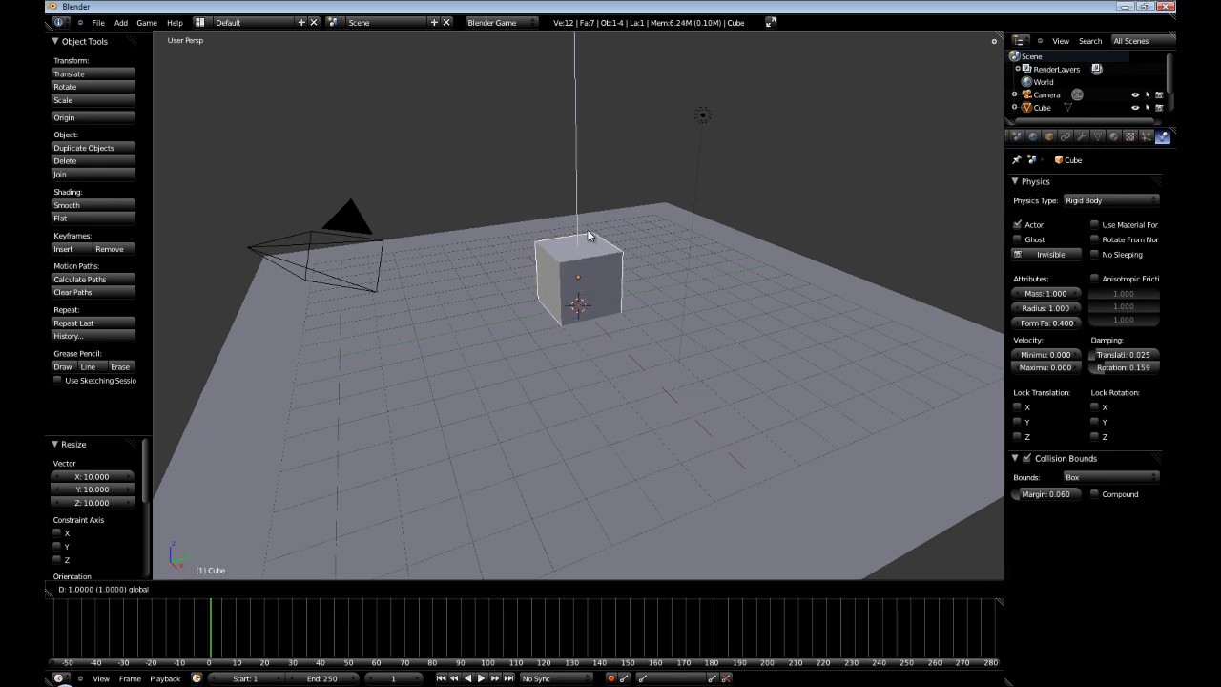
key(Return)
key(g)
key(x)
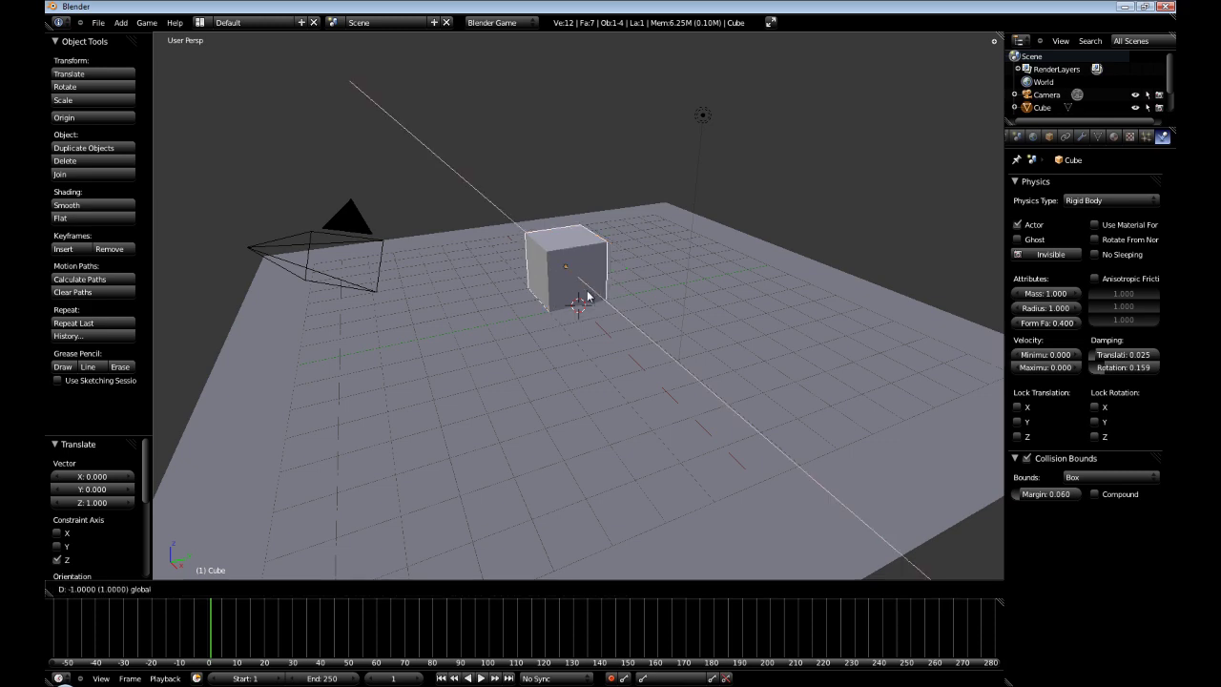
click(546, 271)
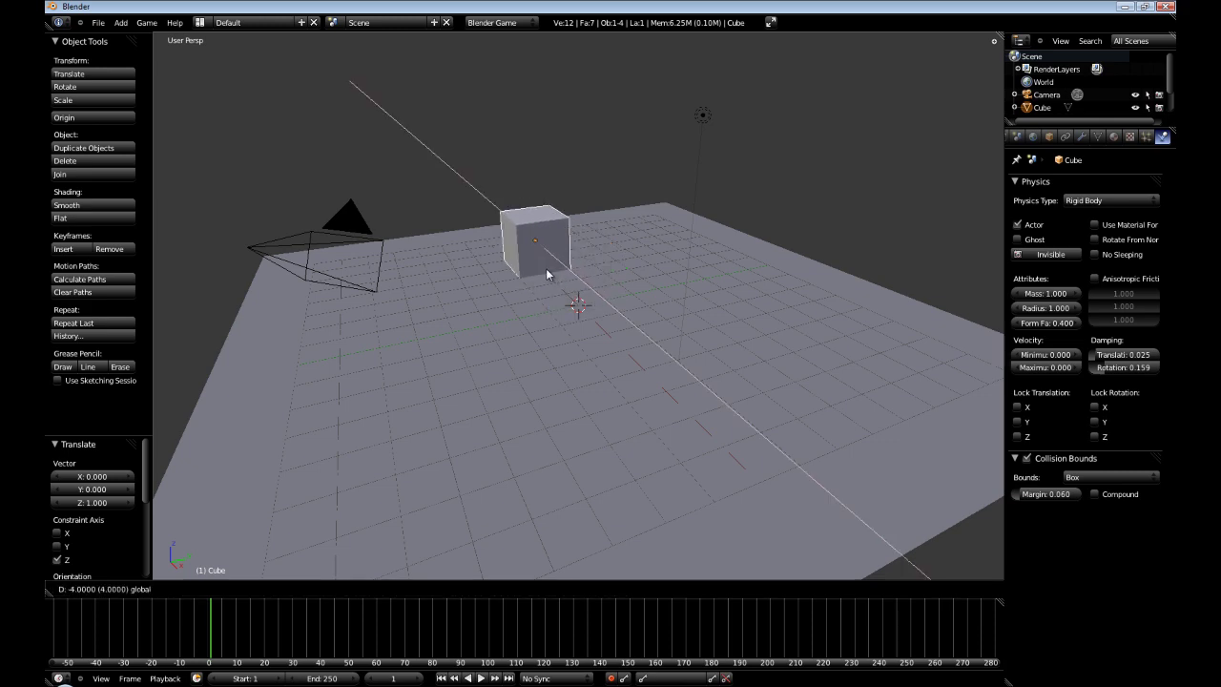
In top orthographic view, shift the cube 1 more unit along negative X
middle_drag(547, 267, 641, 309)
key(KP_7)
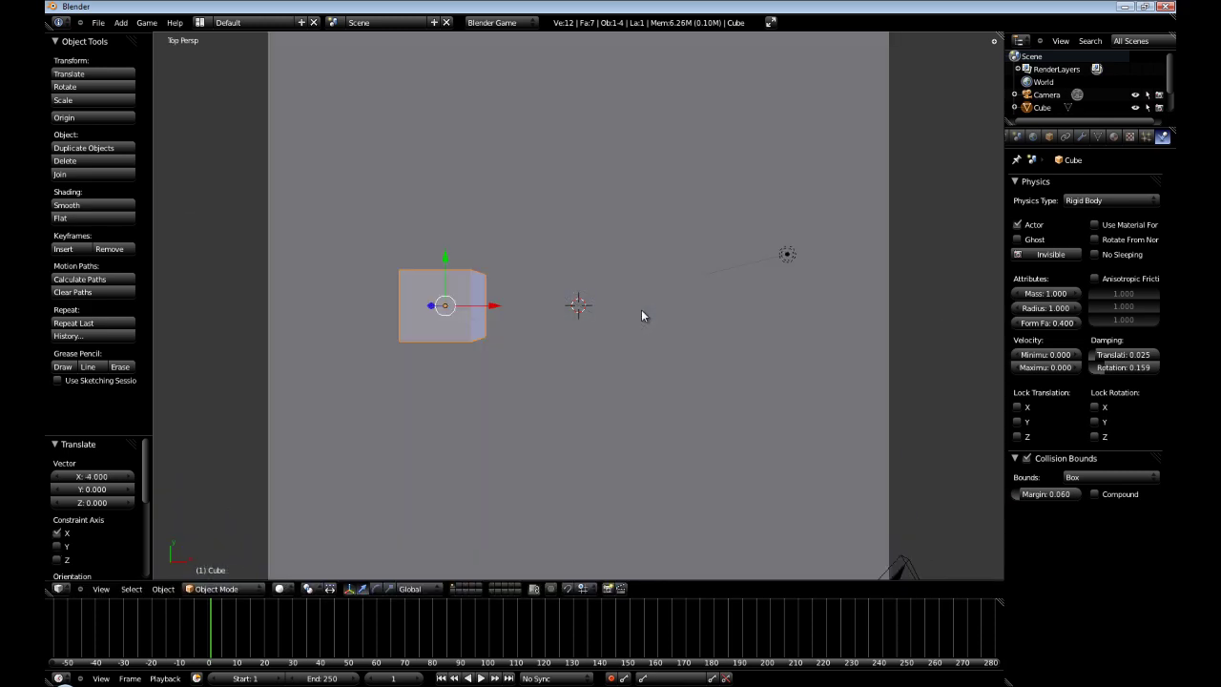
key(KP_5)
drag(525, 313, 510, 306)
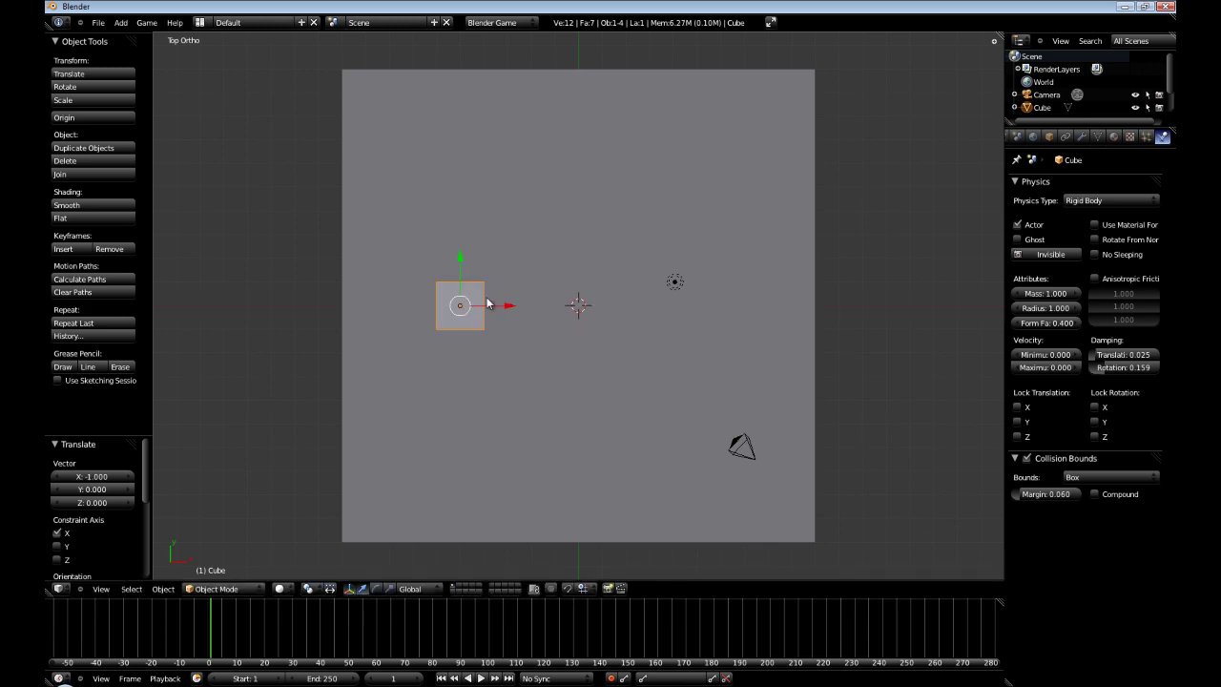
middle_drag(453, 386, 519, 278)
scroll(428, 251, up, 4)
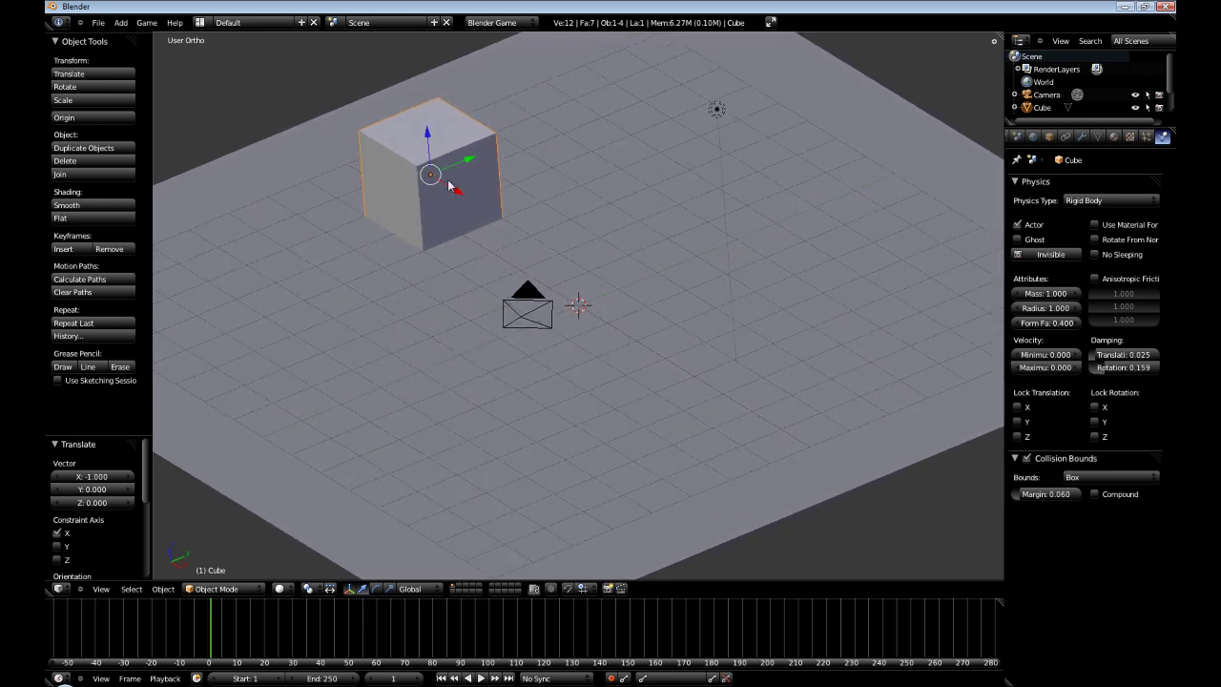
Duplicate the cube and move the copy 2 units along Y
key(shift+d)
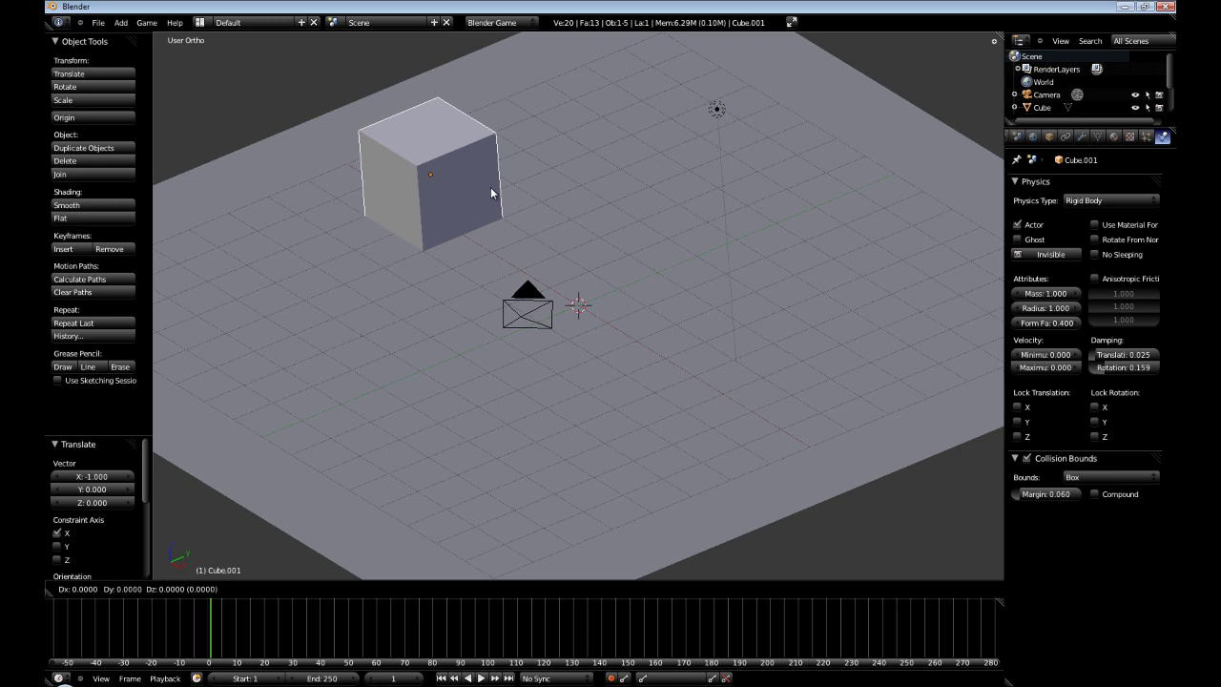
right_click(490, 187)
key(g)
key(y)
key(2)
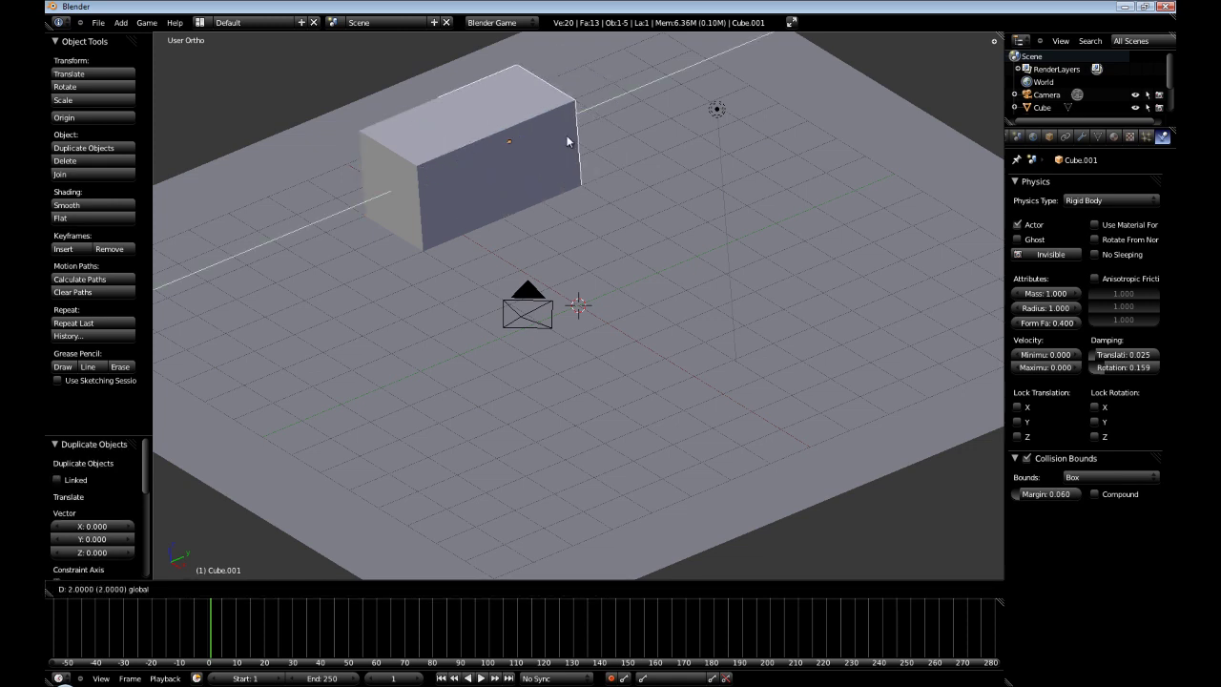
key(Return)
scroll(518, 206, down, 2)
Duplicate that copy and place the third cube at Y -2, completing the bottom row
key(shift+d)
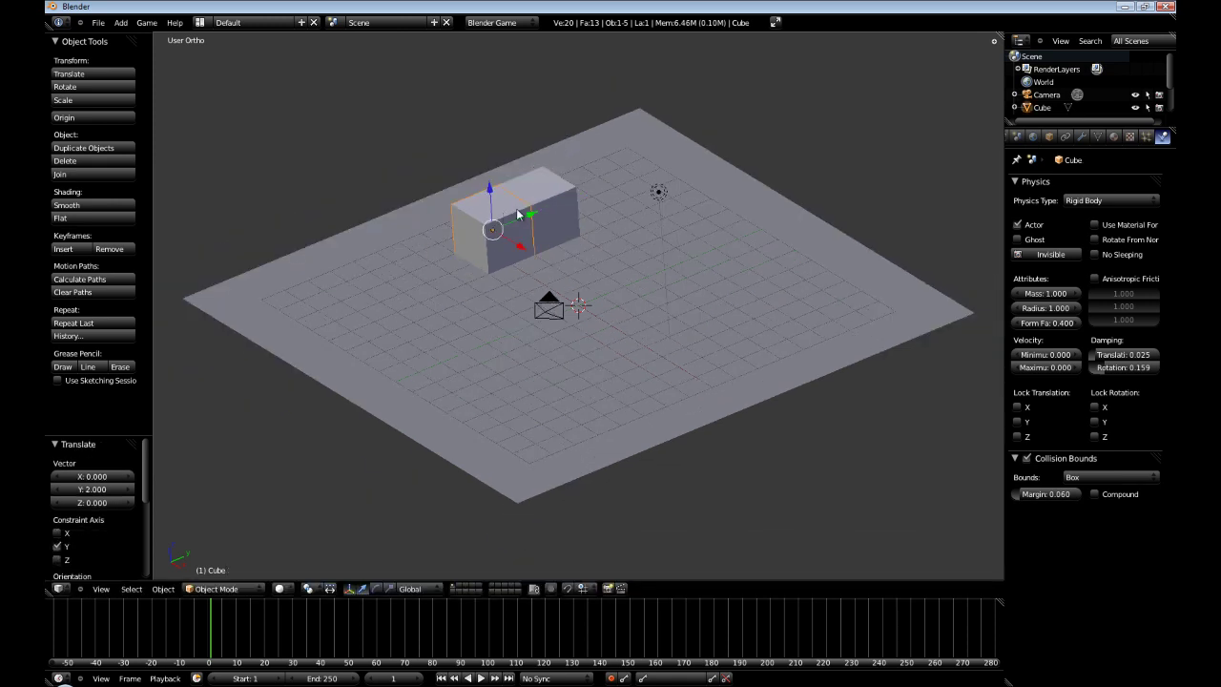
right_click(504, 212)
key(g)
key(y)
key(minus)
key(3)
key(BackSpace)
key(2)
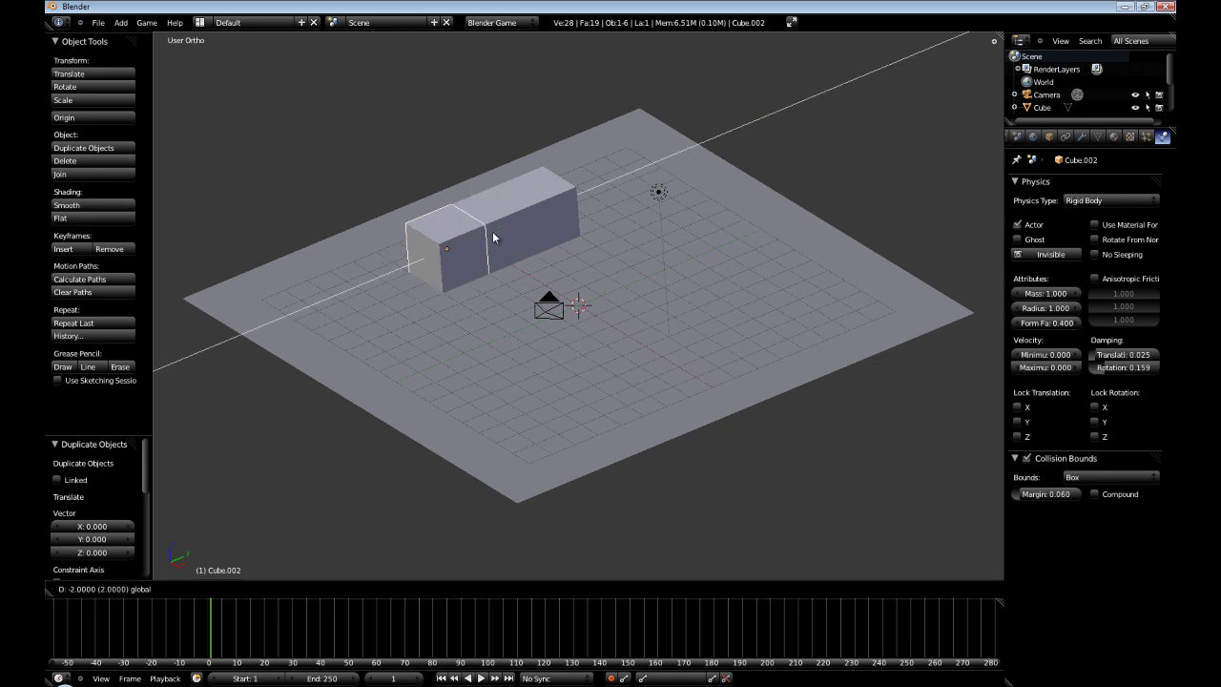
key(Return)
Select the row of three cubes and duplicate it 2 units higher as a second row
shift+right_click(512, 203)
shift+right_click(556, 187)
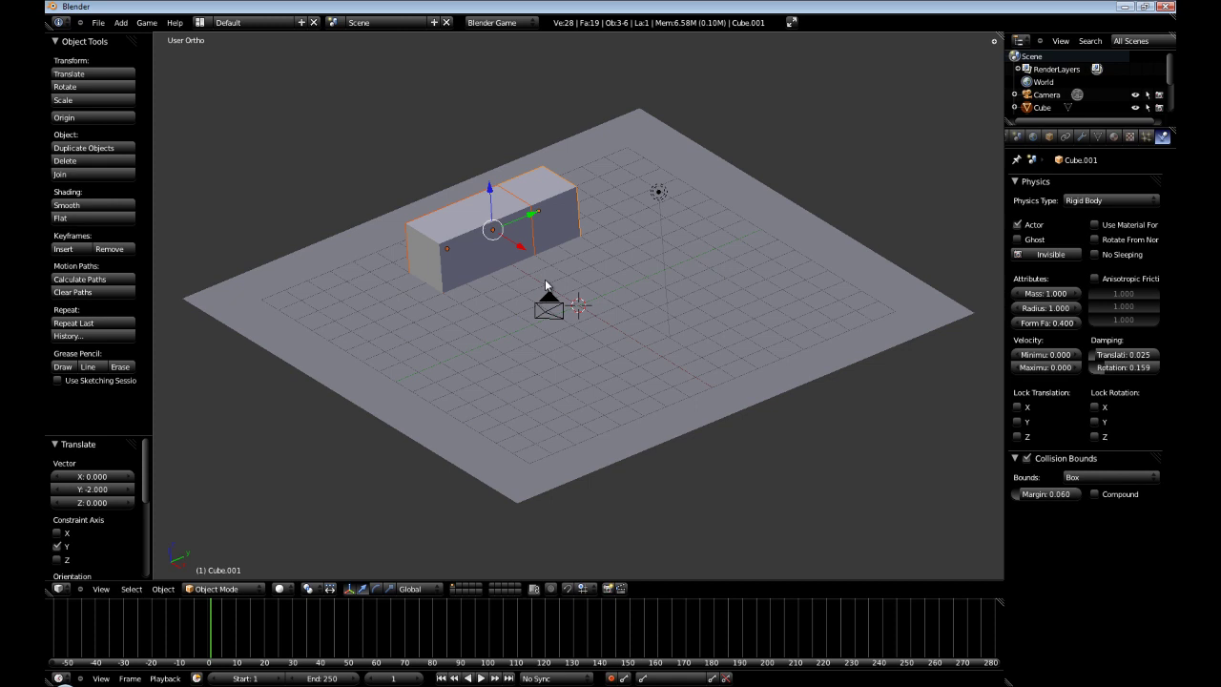
key(shift+d)
key(z)
key(2)
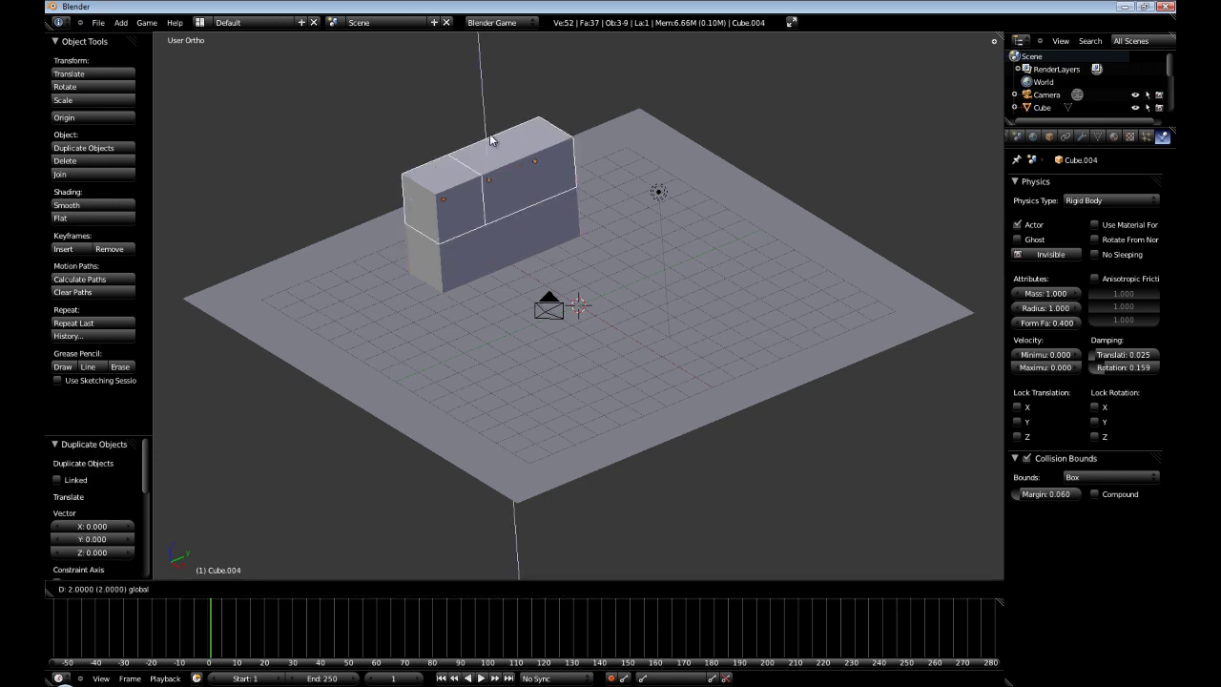
key(Return)
Duplicate the second row and raise it 2 units to form the third row
key(shift+d)
key(Escape)
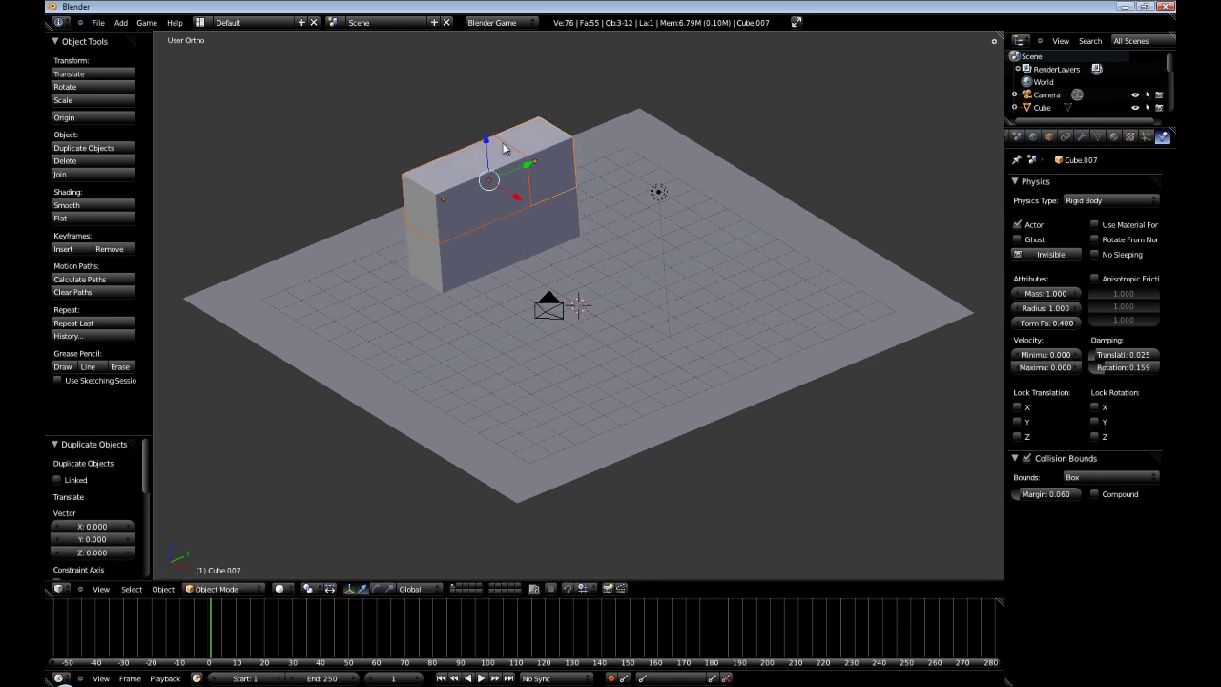
key(g)
key(z)
key(2)
key(Return)
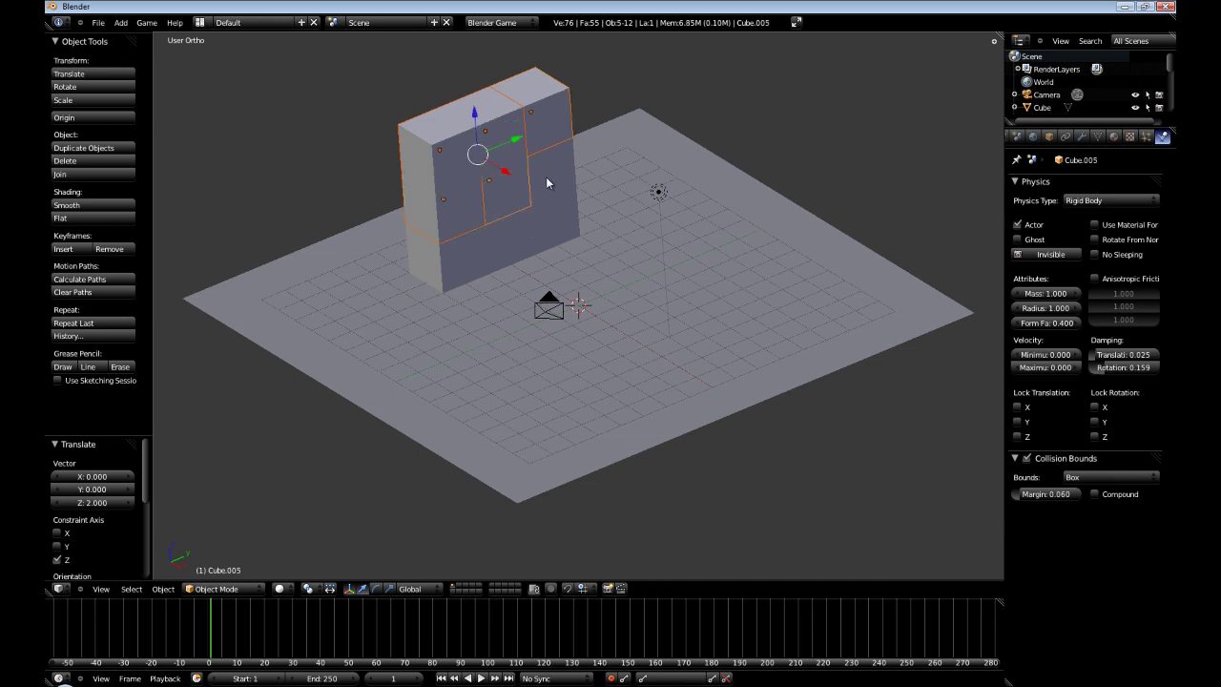
Check the wall from above and a tilted angle, then deselect all cubes
shift+right_click(468, 261)
shift+right_click(469, 263)
key(KP_7)
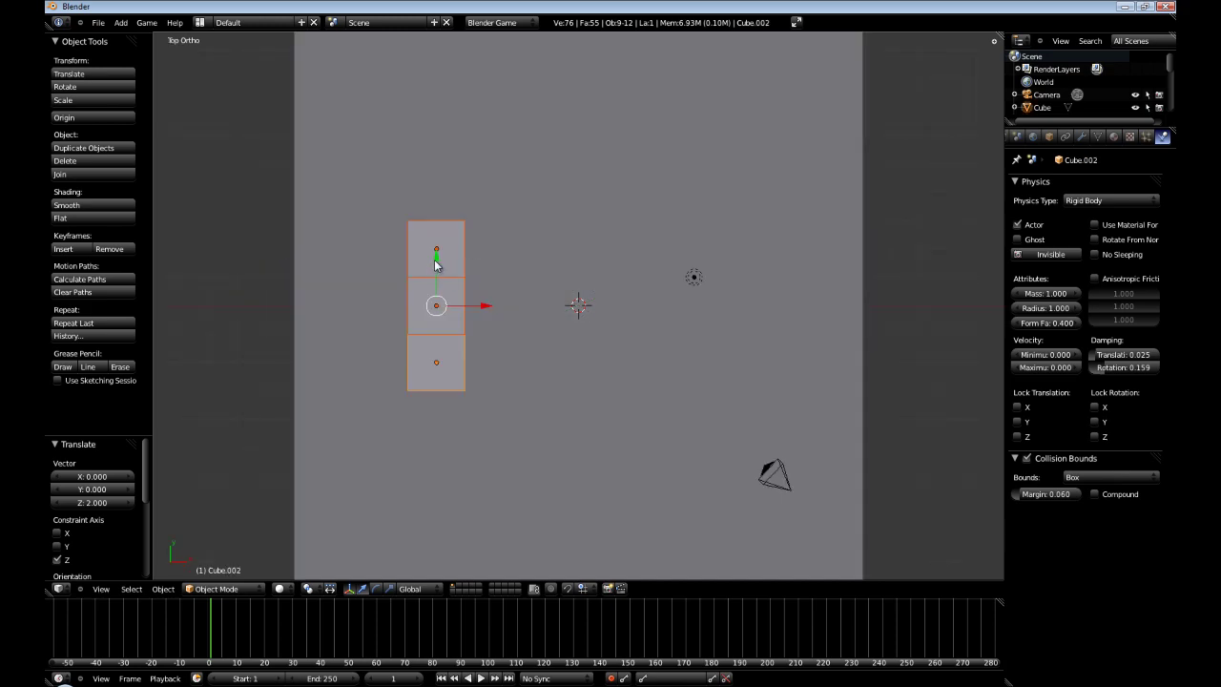
middle_drag(436, 265, 664, 368)
key(a)
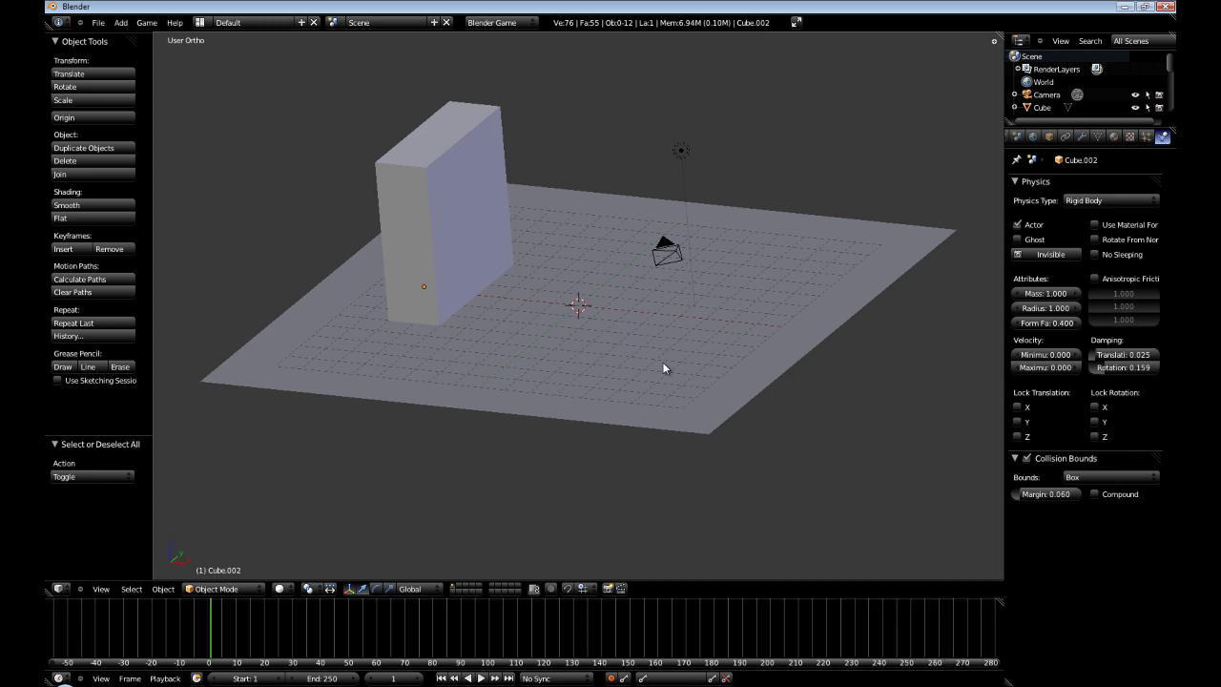
Add a new plane and scale it 5 times on X and 3 times on Y
key(space)
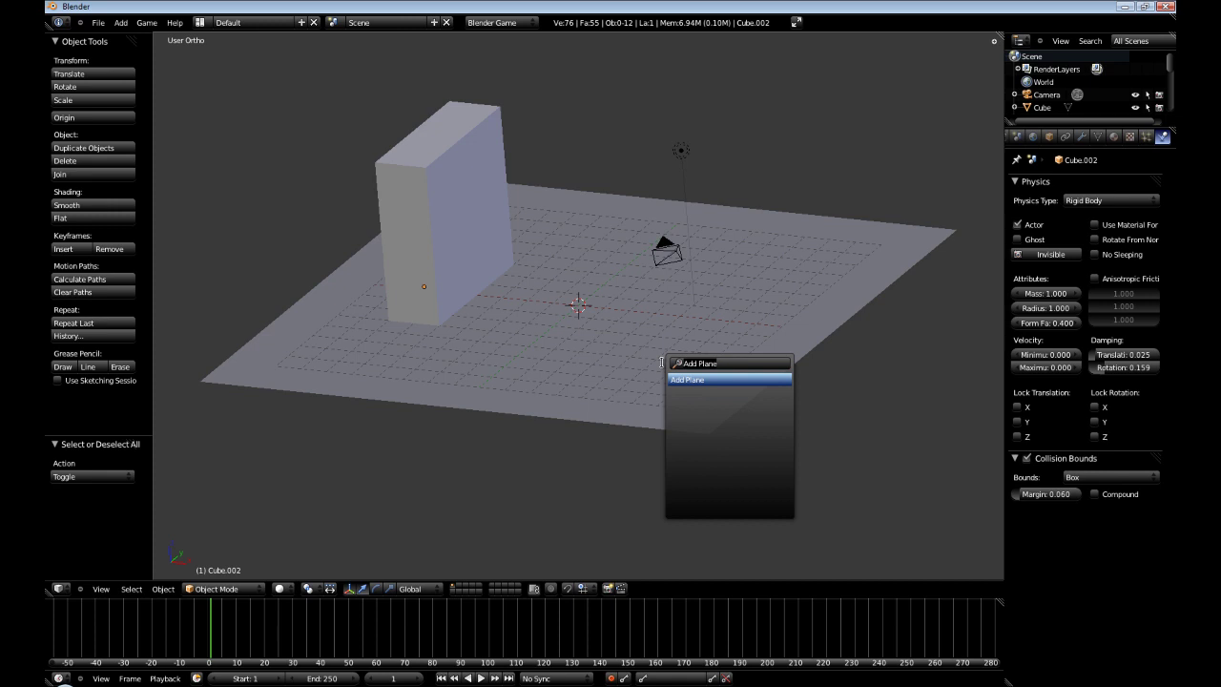
key(Return)
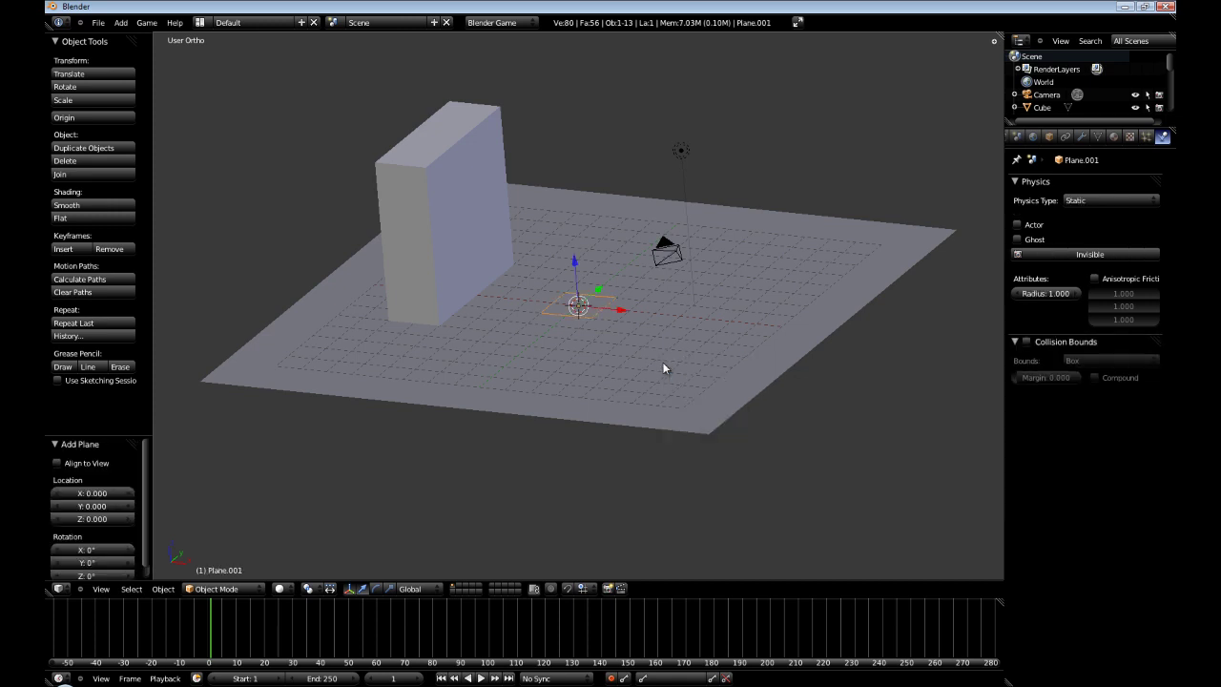
key(s)
text(x)
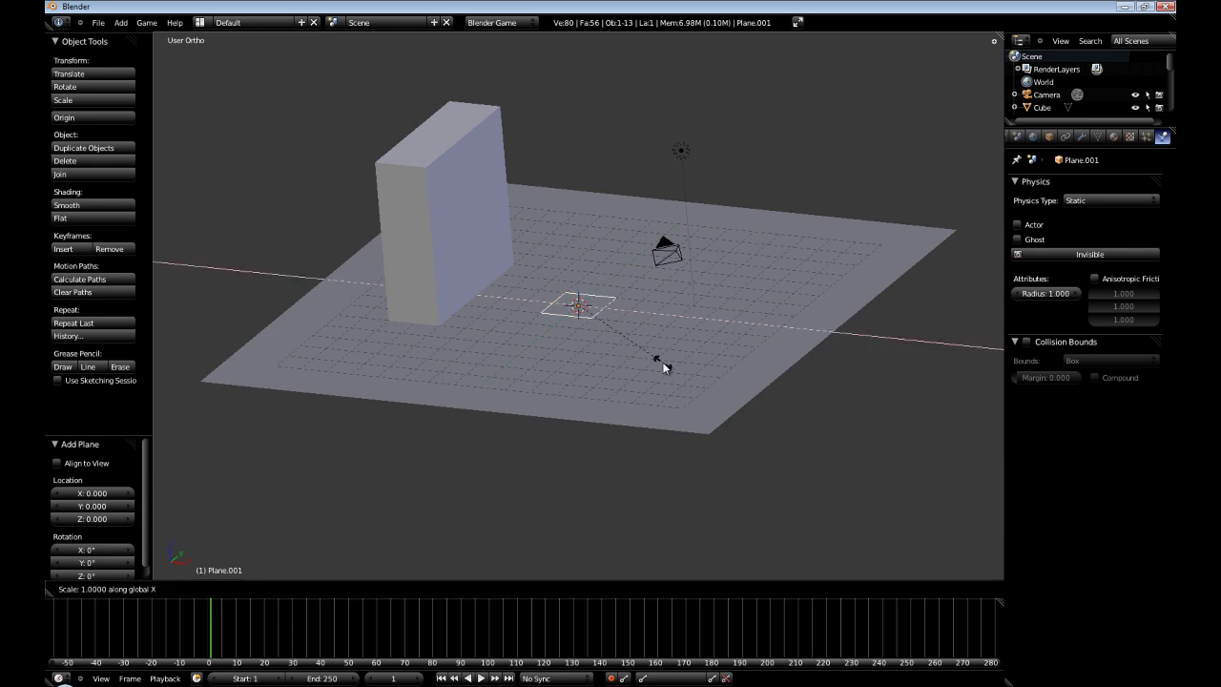
text(5)
key(Return)
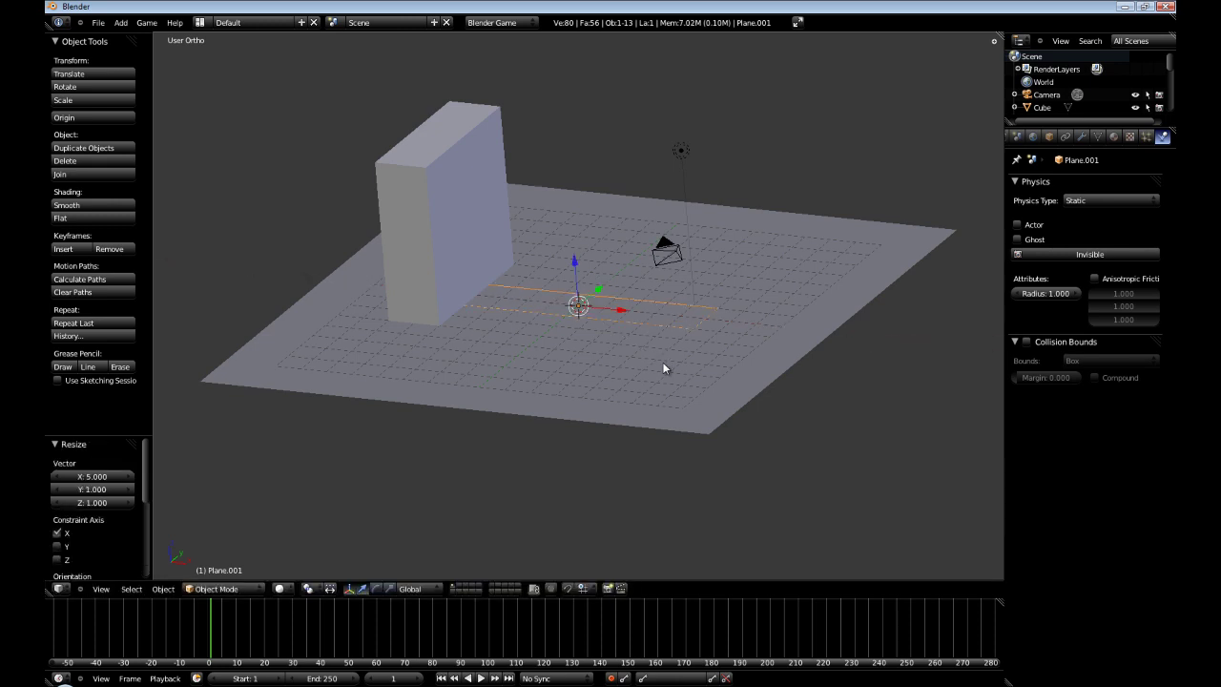
key(s)
text(y)
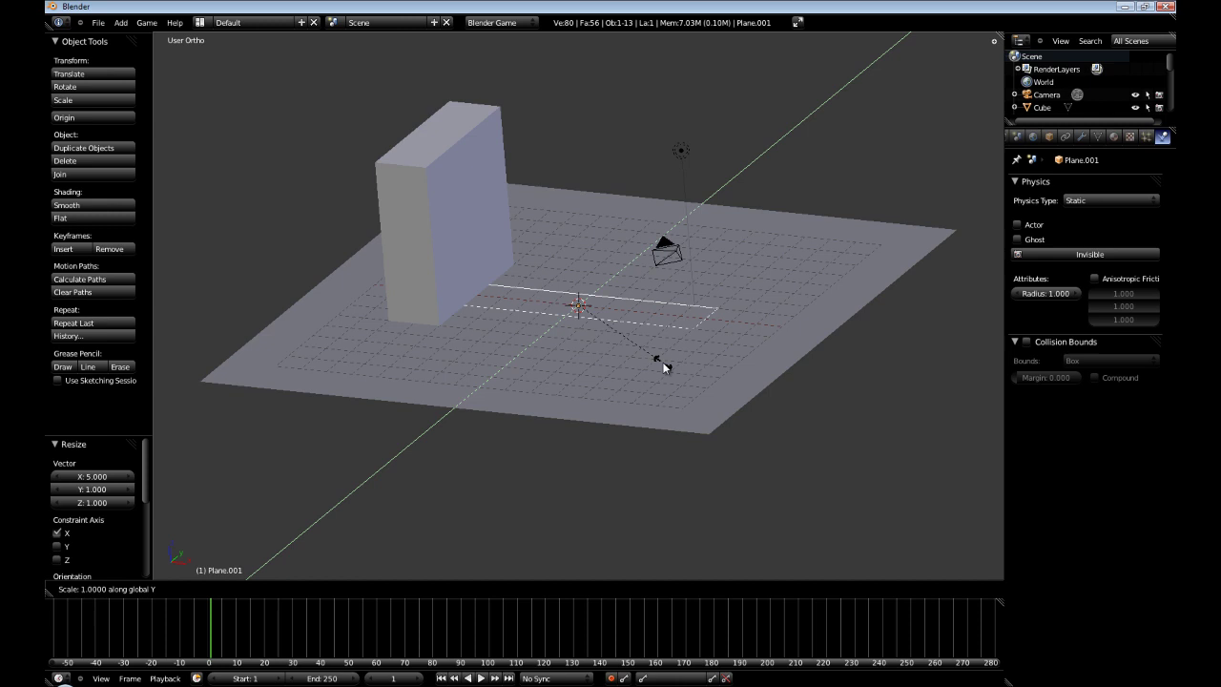
text(3)
key(Return)
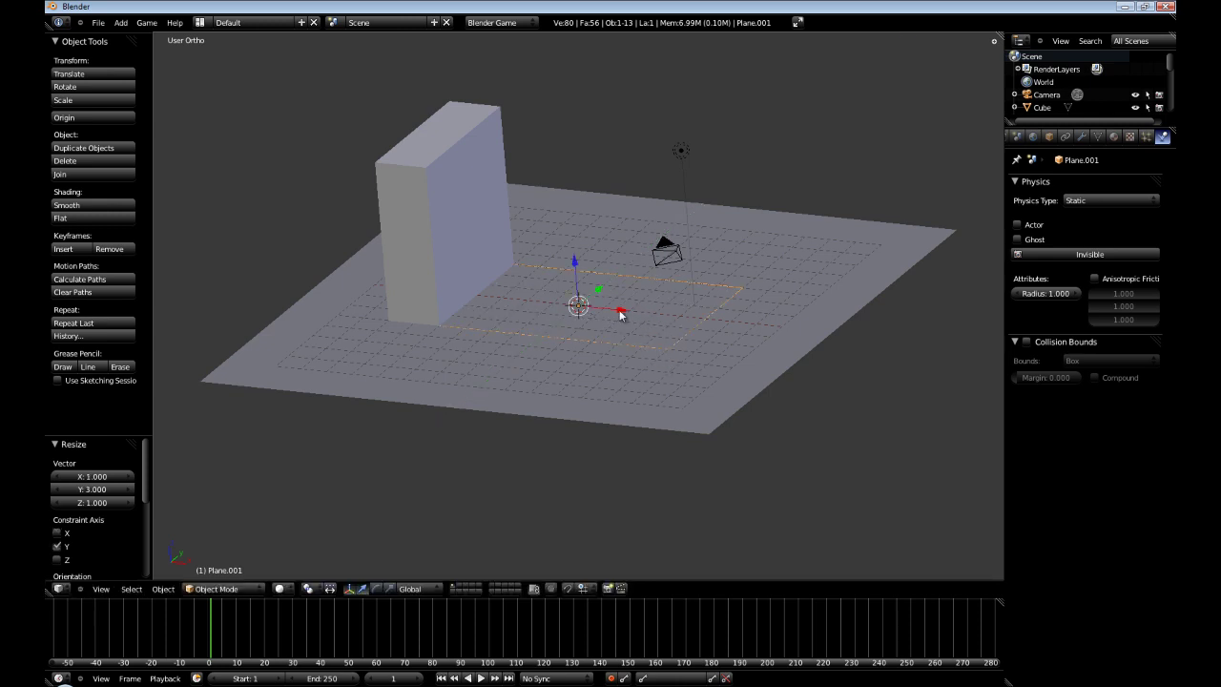
Move the plane 4 units along X and raise it 2 units
text(gx4)
key(Return)
key(KP_1)
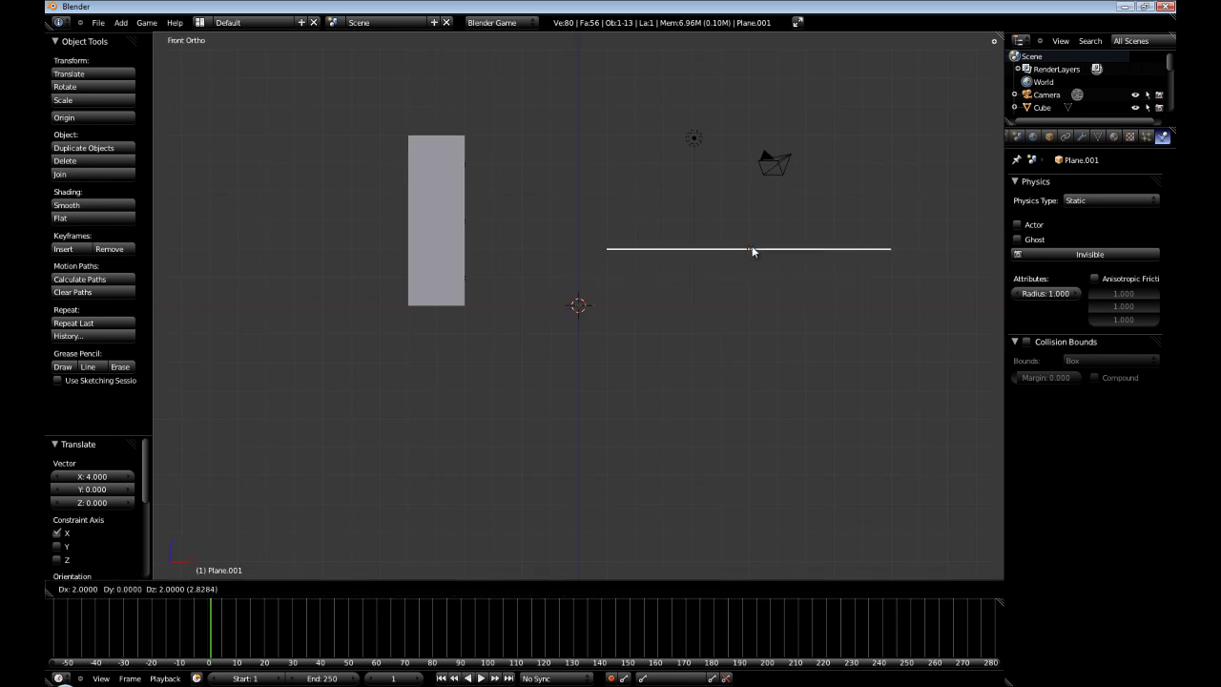
click(774, 243)
middle_drag(776, 246, 515, 417)
Tilt the plane 25° about Y into a ramp and enable its Collision Bounds
click(364, 588)
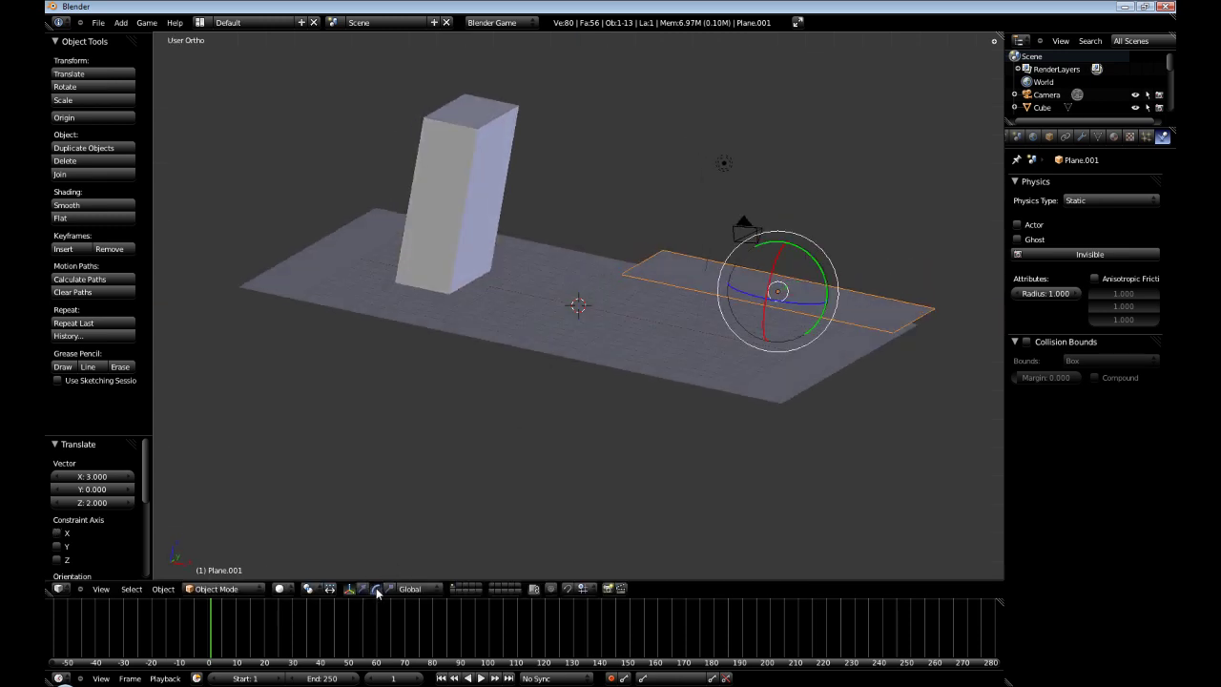
click(818, 271)
drag(818, 272, 803, 254)
middle_drag(804, 254, 819, 293)
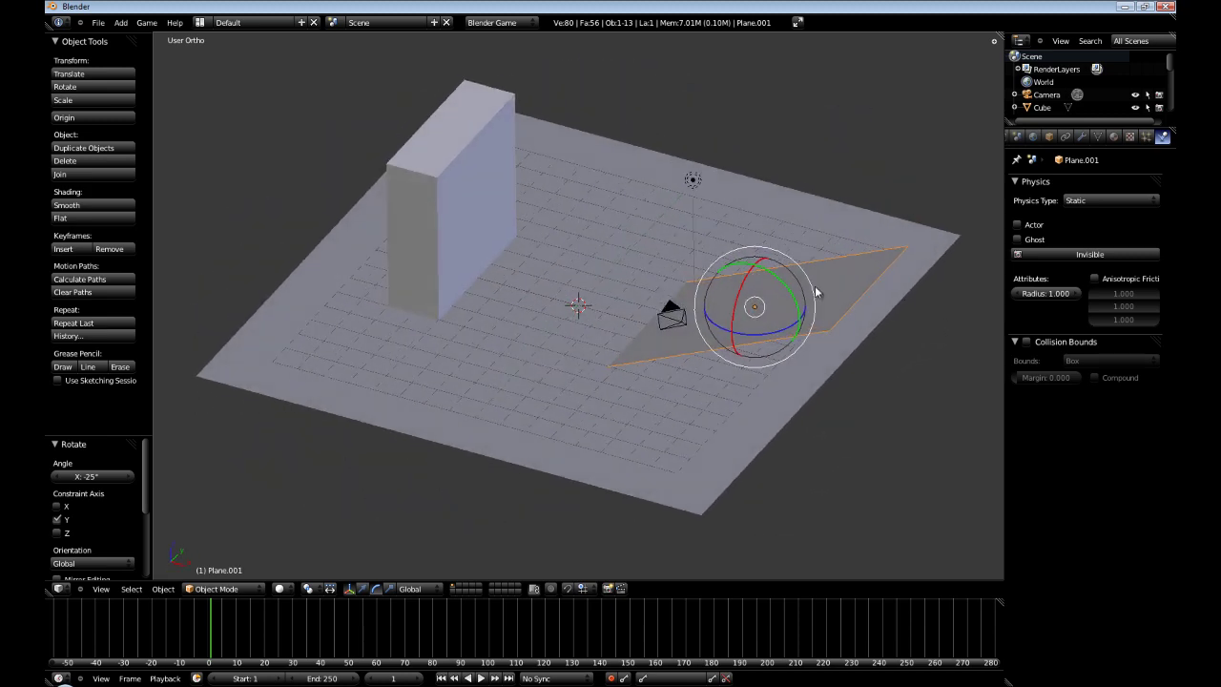
click(1026, 342)
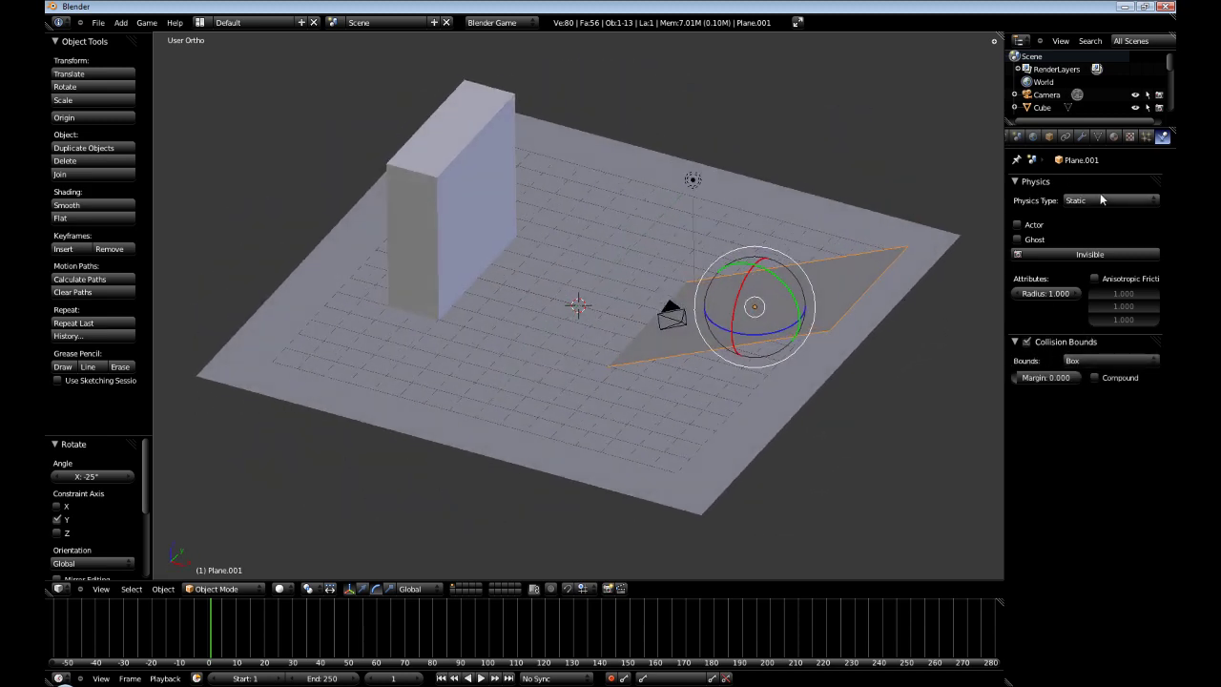
middle_drag(678, 315, 673, 293)
Add a smooth-shaded UV sphere and place it 5 units up at X 2 above the ramp
key(space)
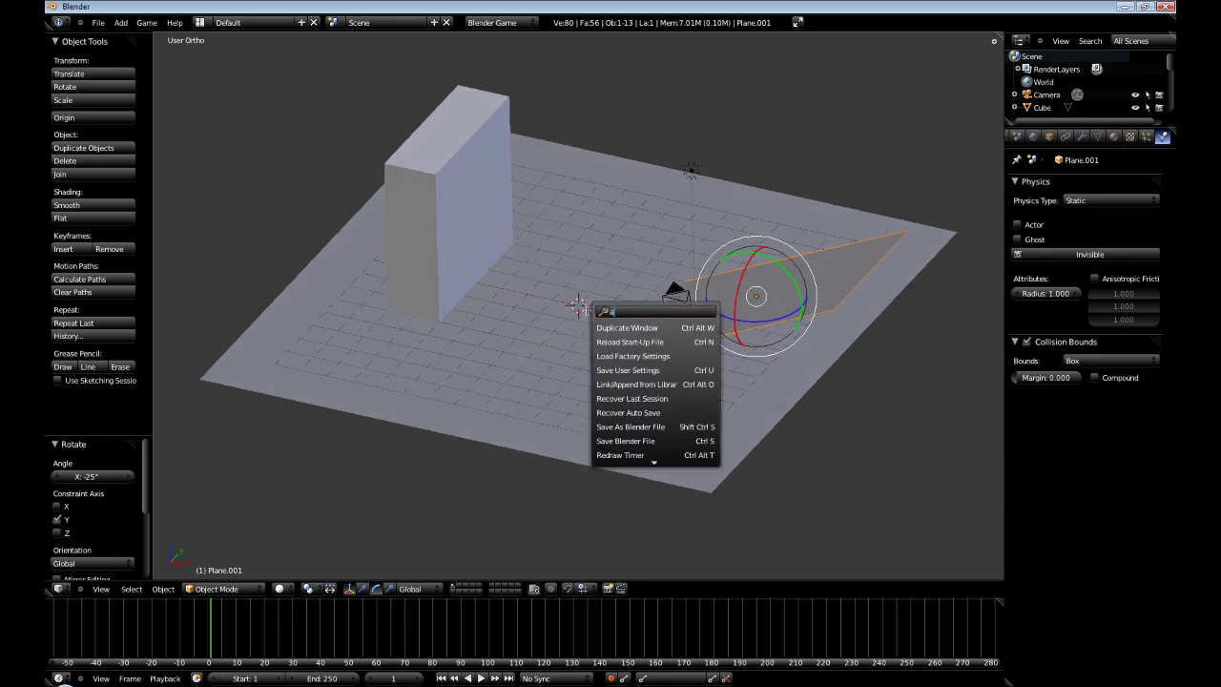
key(BackSpace)
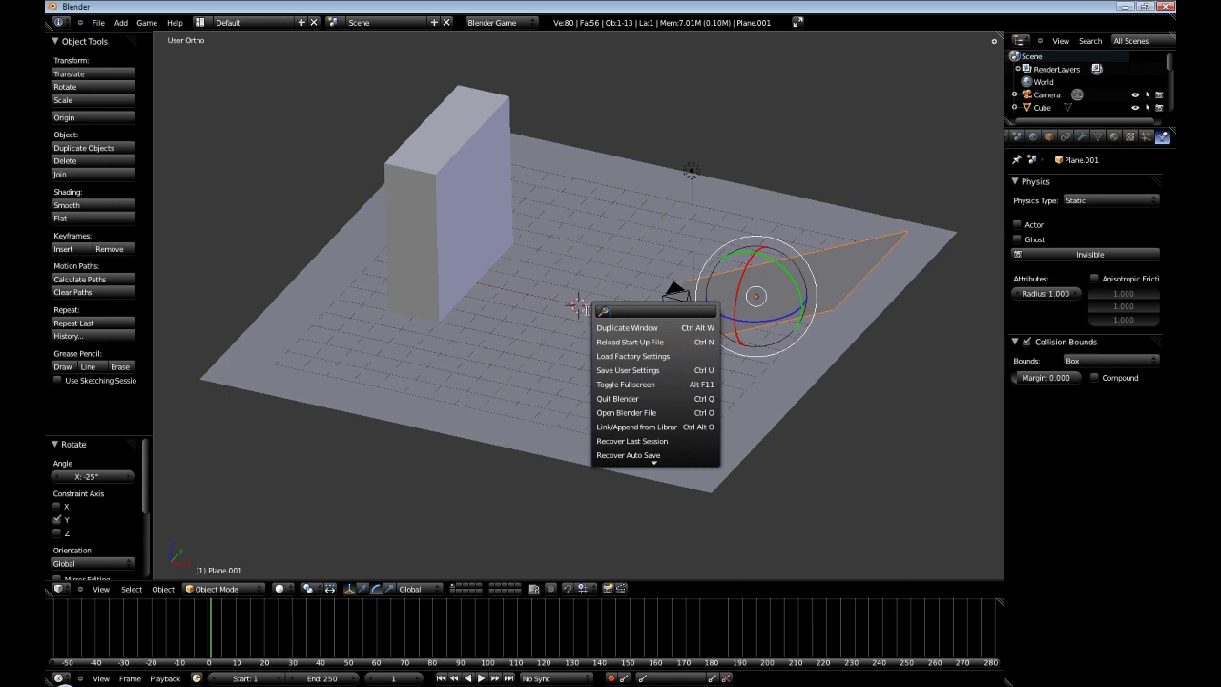
text(add uv)
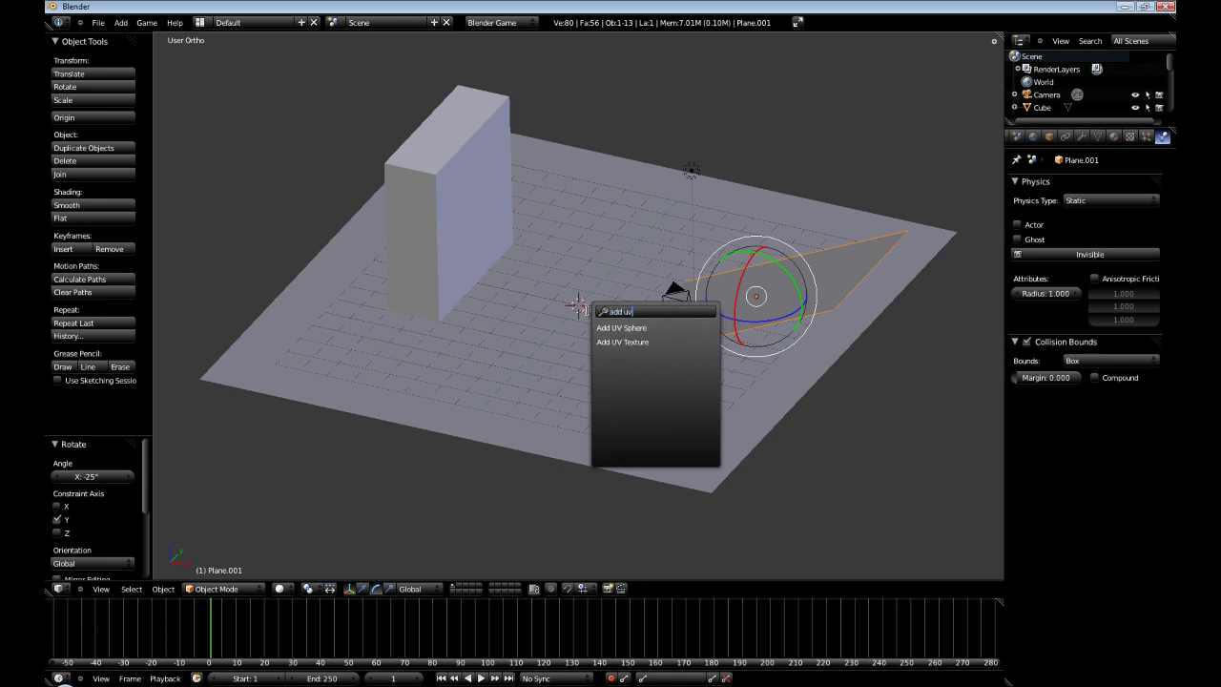
click(625, 327)
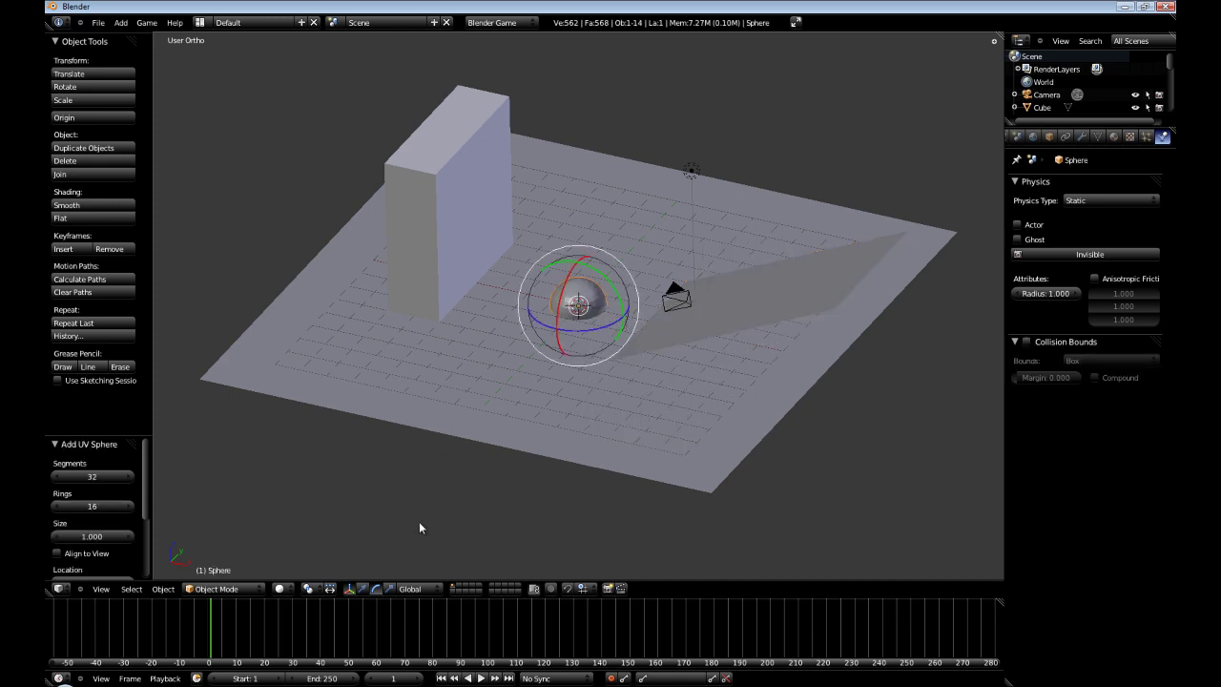
click(365, 587)
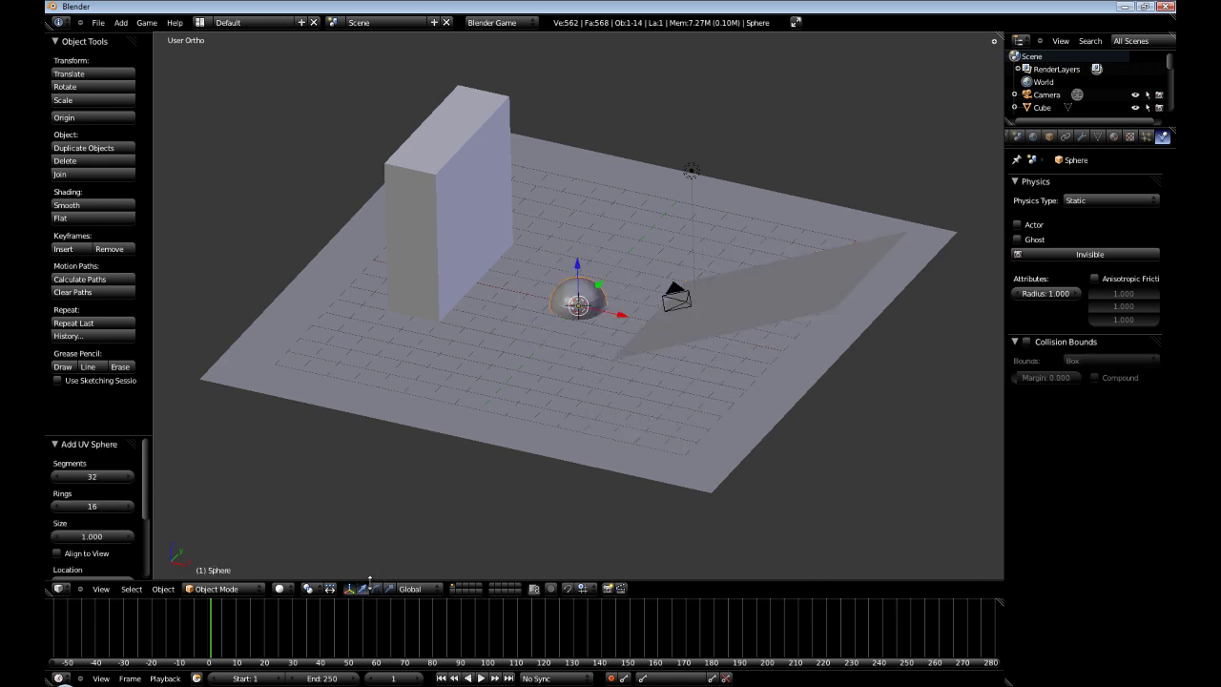
click(112, 210)
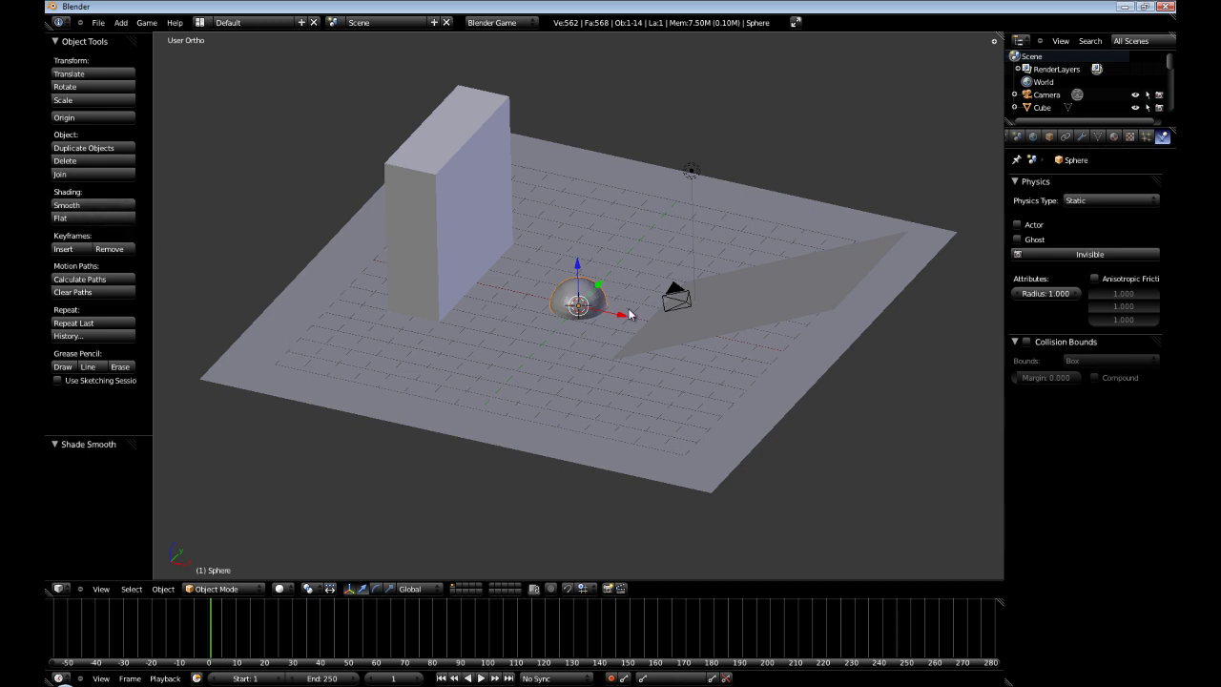
drag(617, 317, 824, 347)
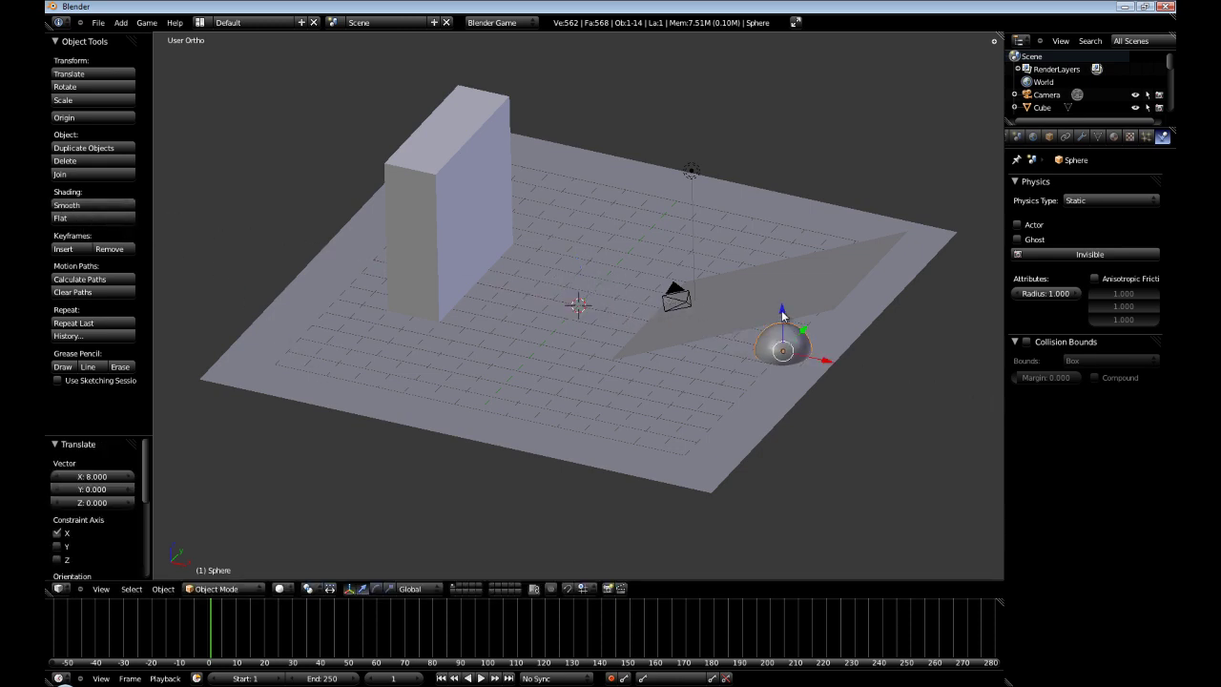
drag(785, 311, 863, 251)
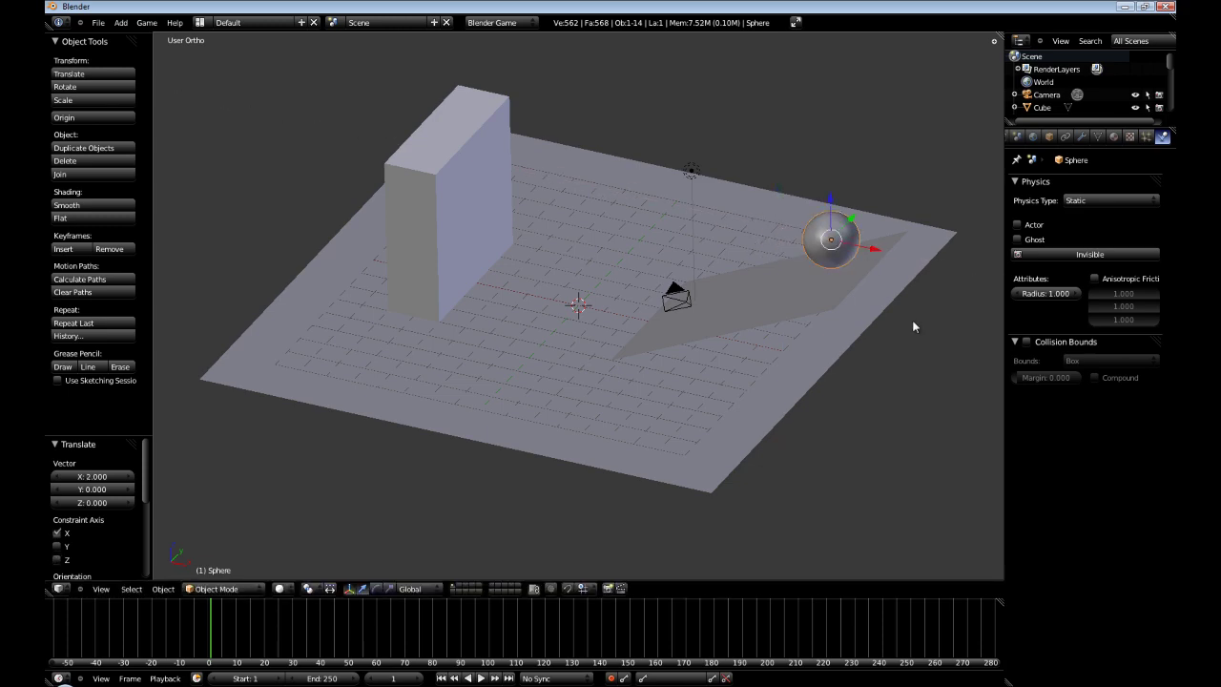
middle_drag(911, 319, 442, 368)
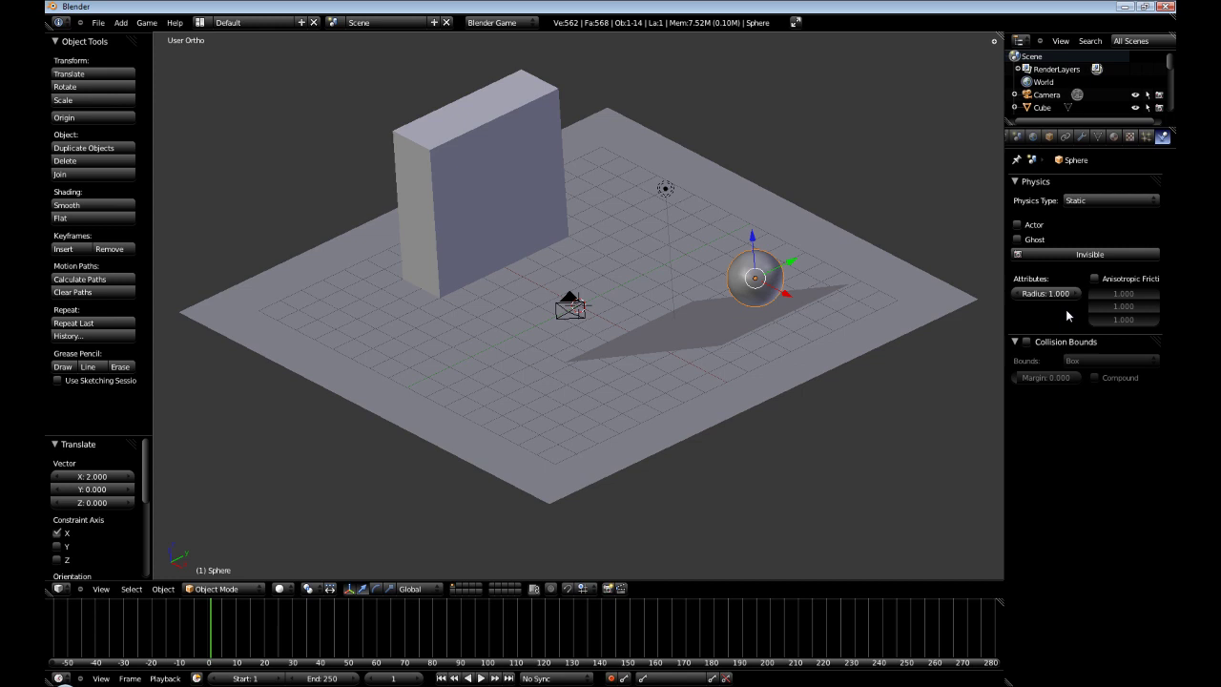
Make the sphere a Rigid Body with Sphere-shaped Collision Bounds
click(1087, 201)
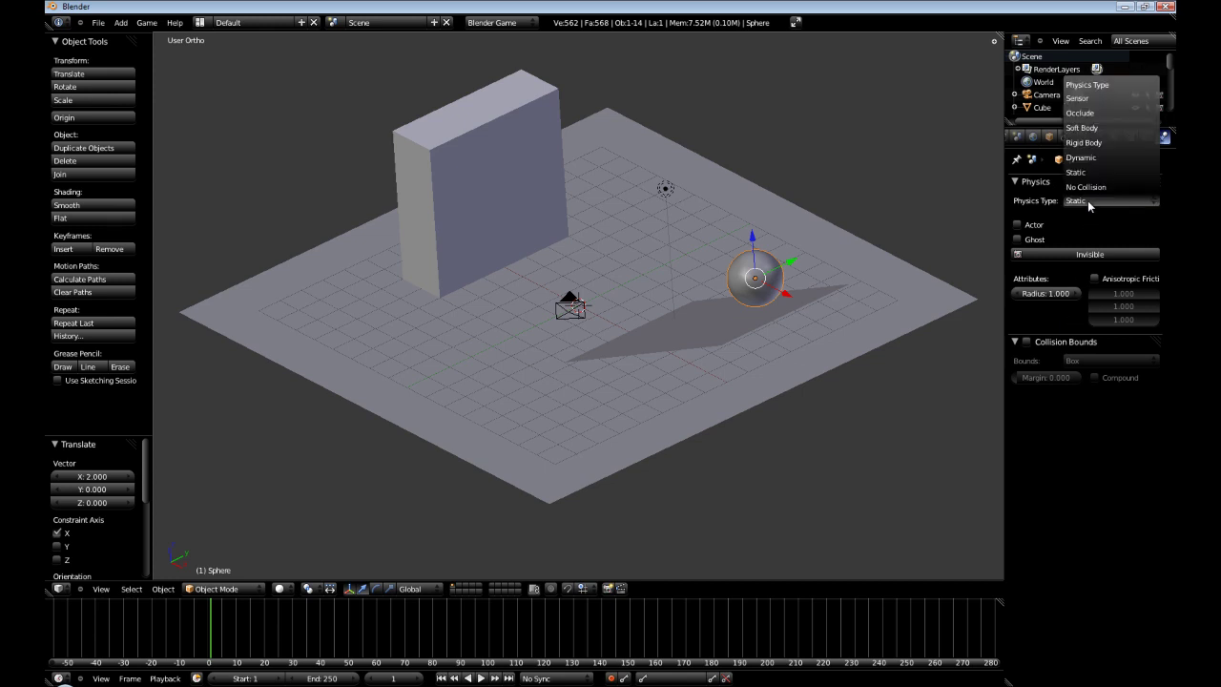
click(1106, 141)
click(1026, 457)
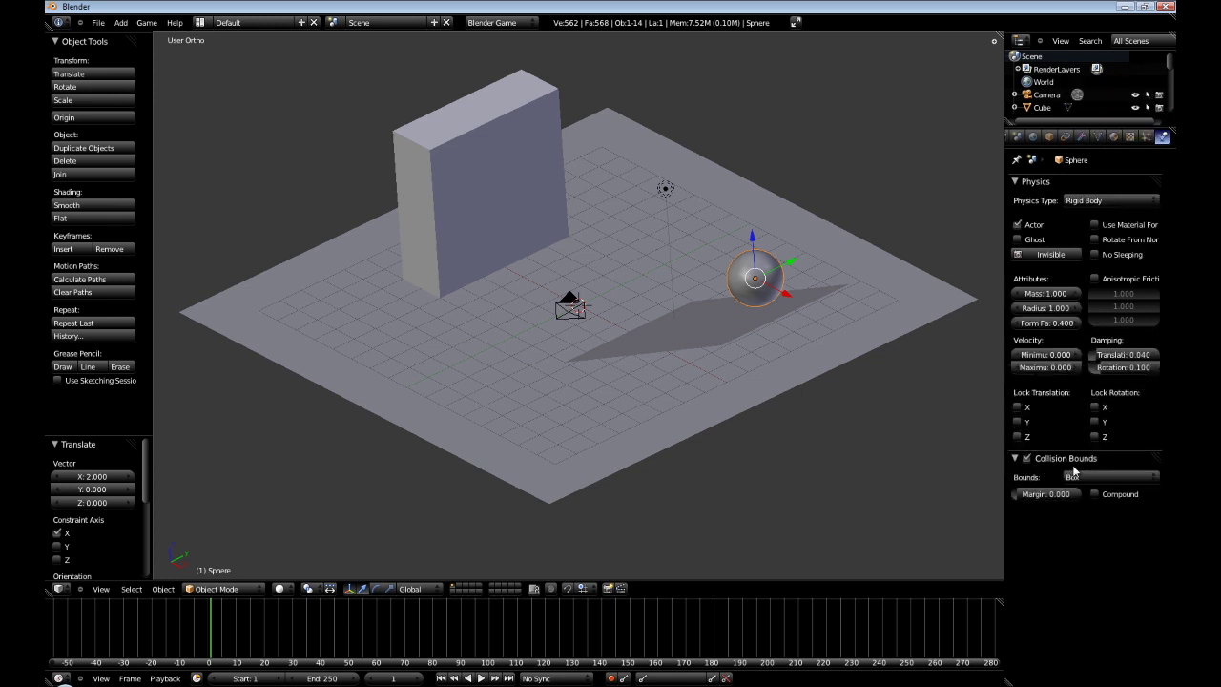
click(1091, 476)
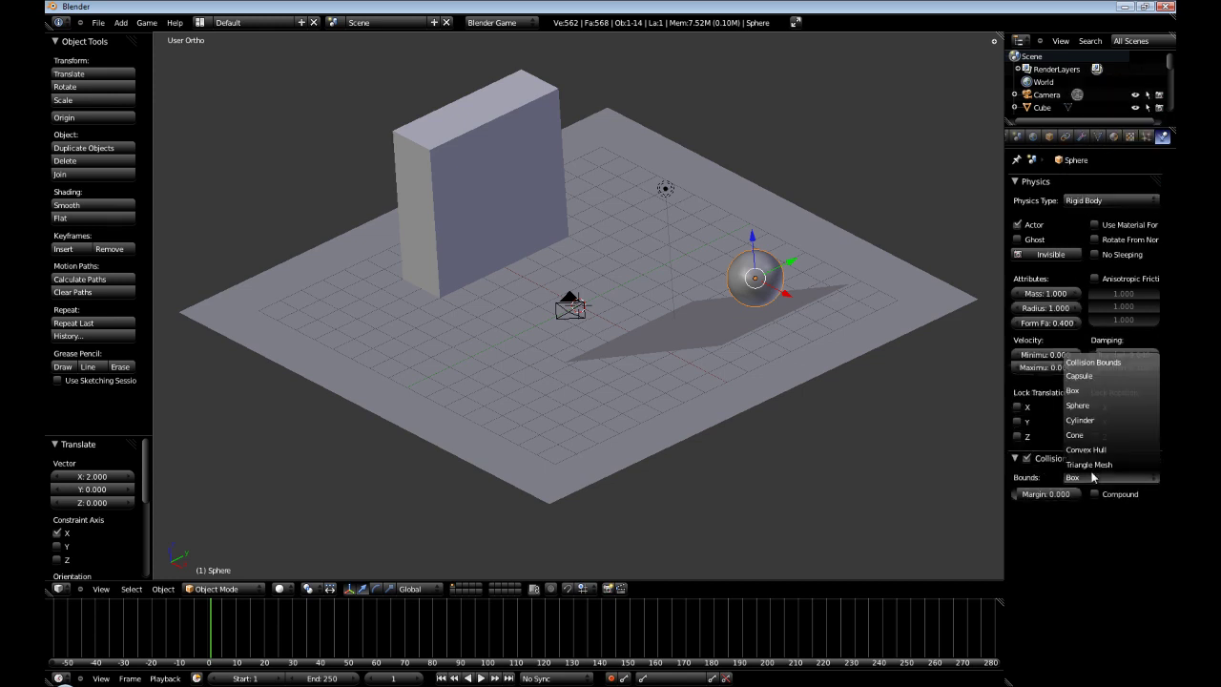
click(1078, 406)
middle_drag(544, 429, 650, 424)
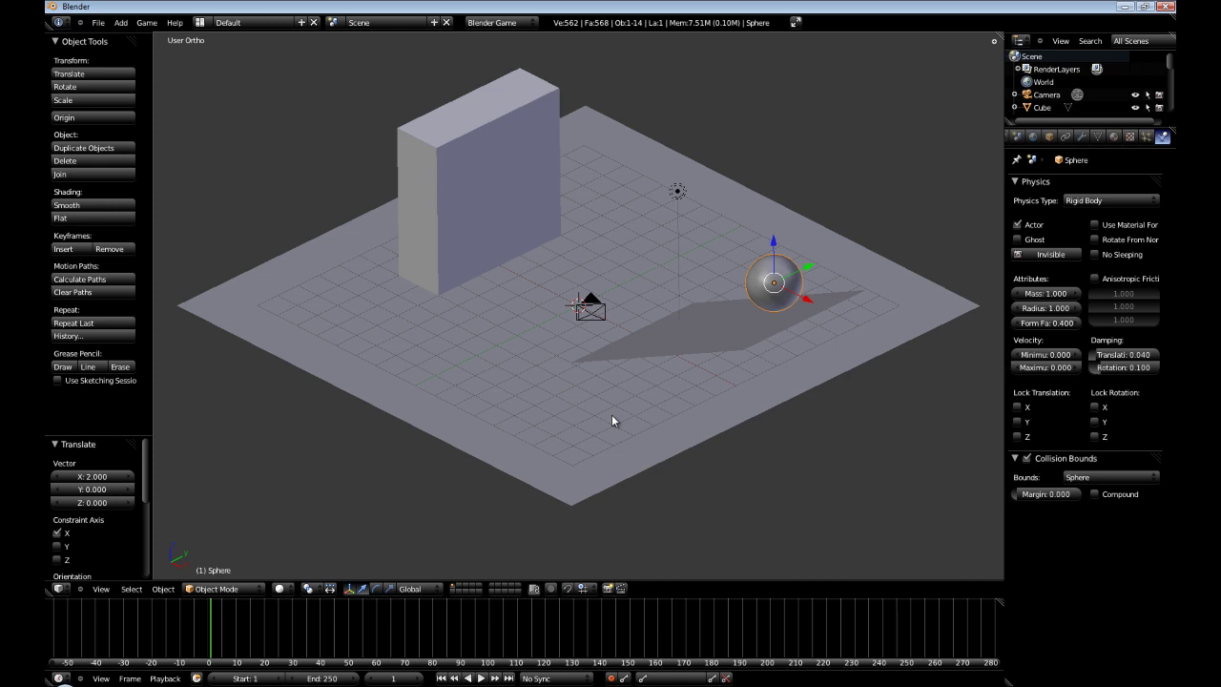
key(p)
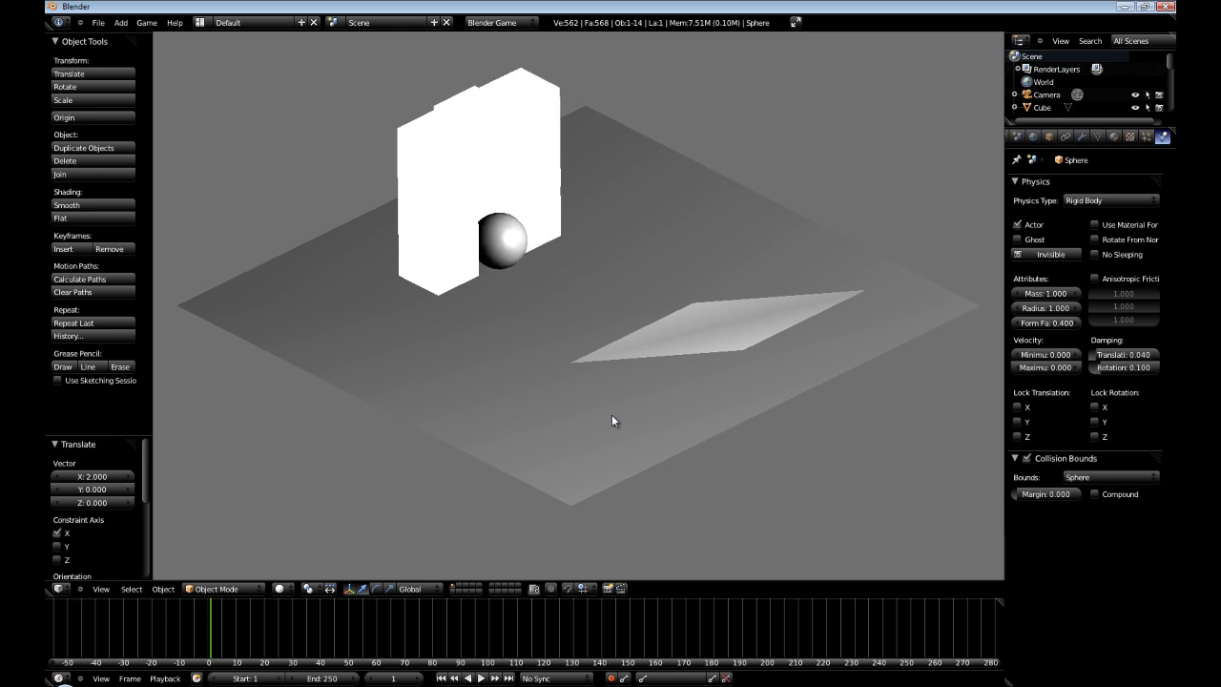
key(Escape)
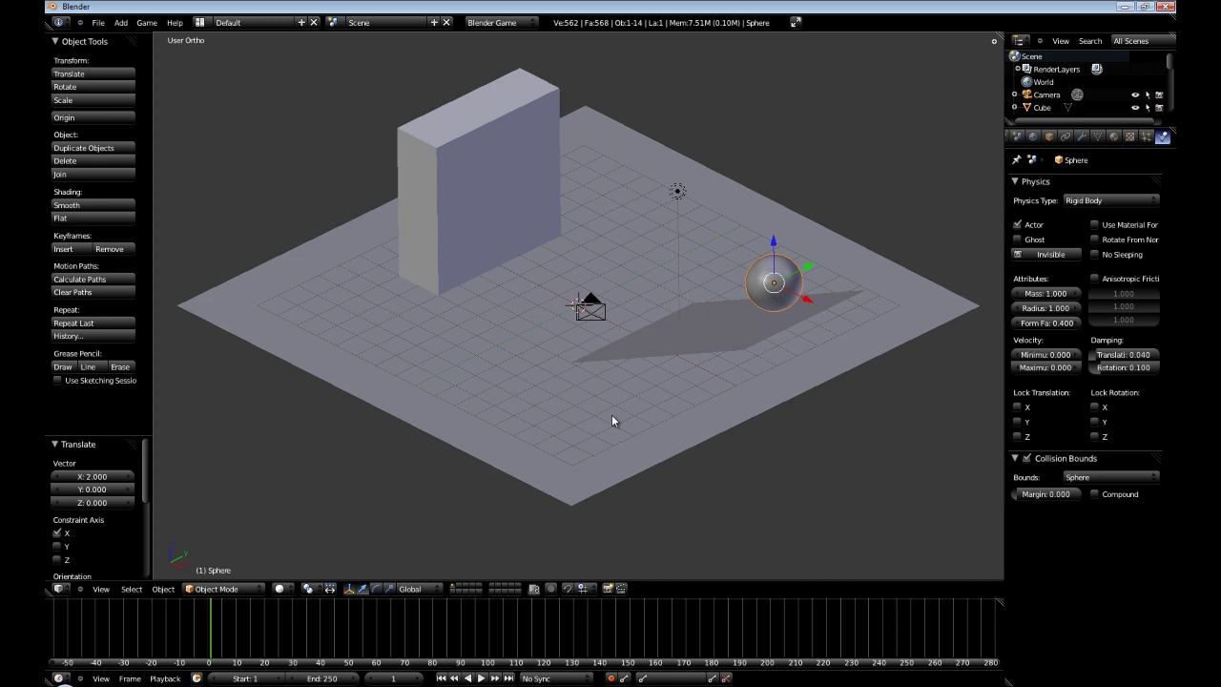
Set the viewport to Textured shading with GLSL lighting, then select the lamp
click(280, 588)
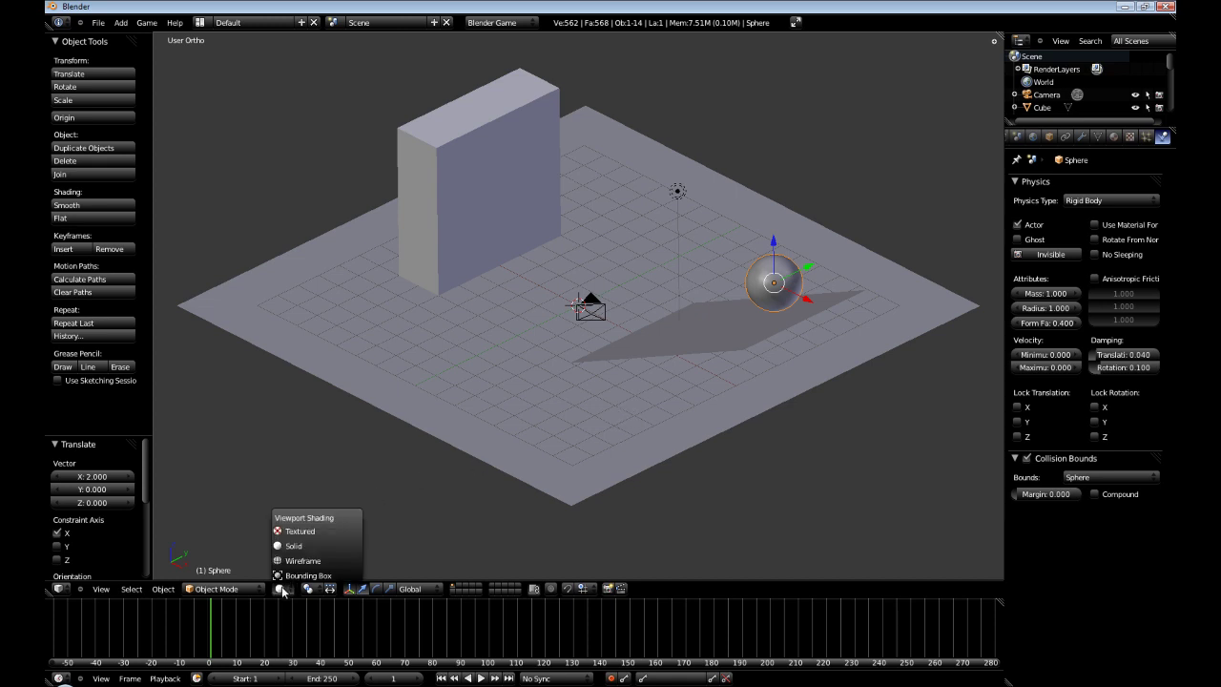
click(330, 533)
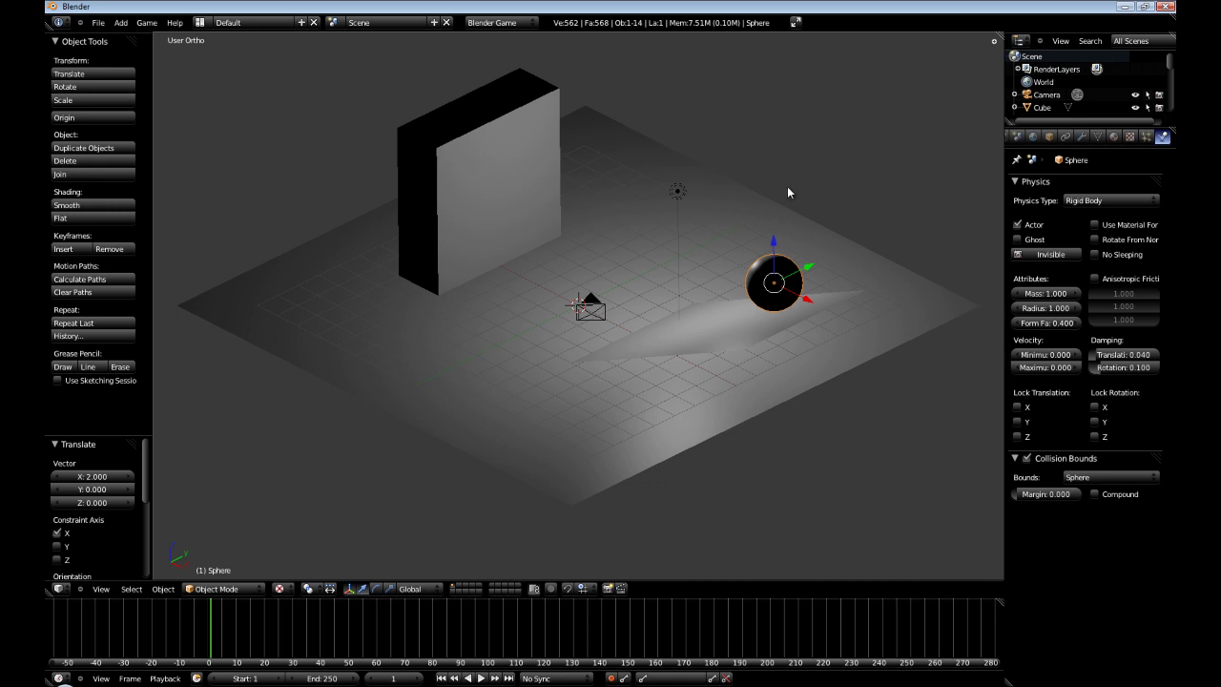
key(n)
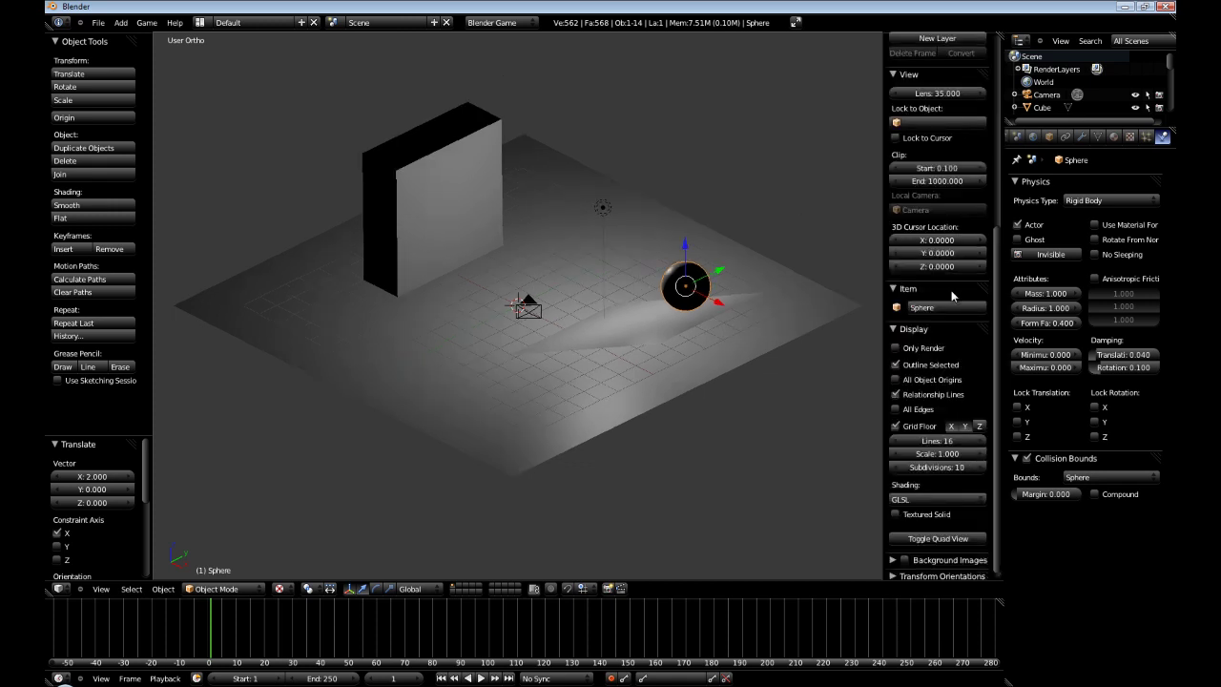
scroll(953, 323, down, 1)
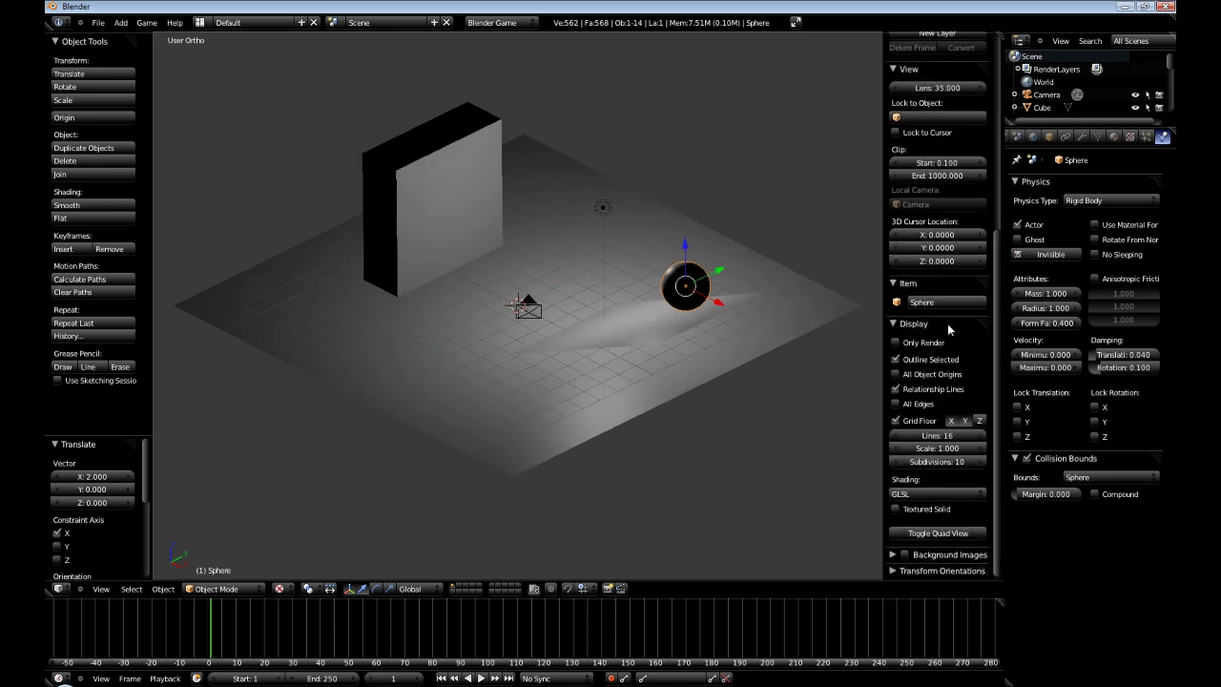
click(956, 498)
click(957, 469)
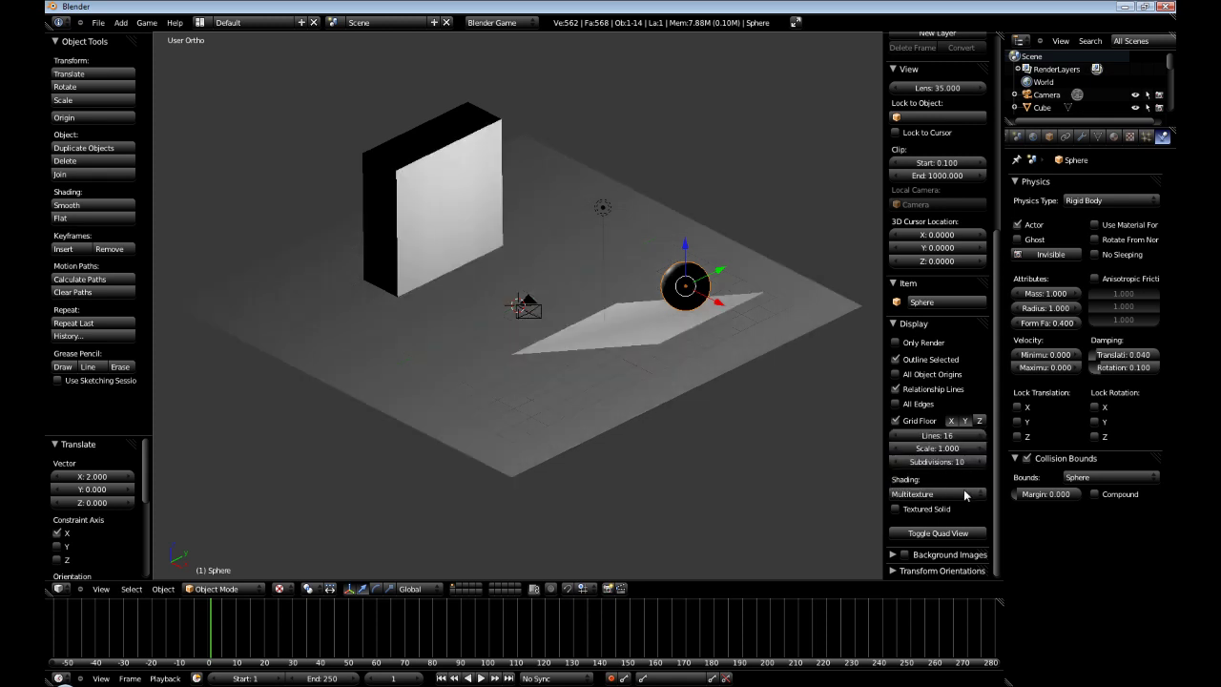
click(944, 494)
click(915, 451)
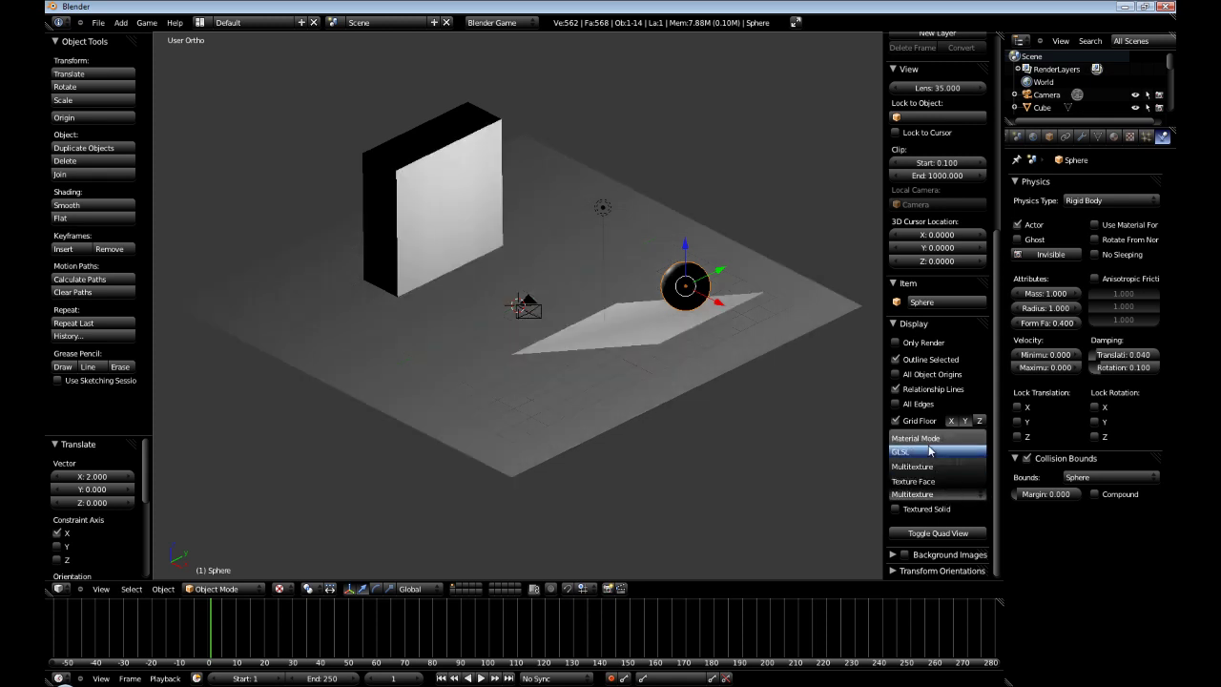
key(n)
right_click(679, 191)
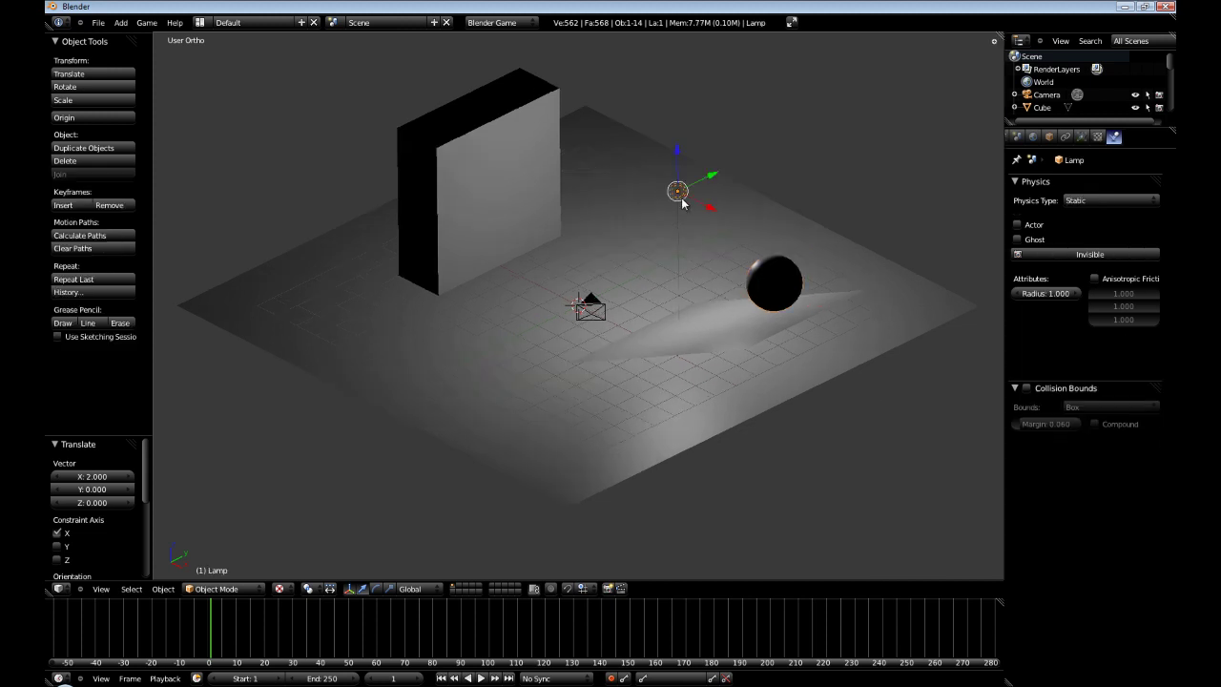
Raise the lamp above the scene and move it to X -0.898
key(g)
click(876, 303)
key(g)
key(z)
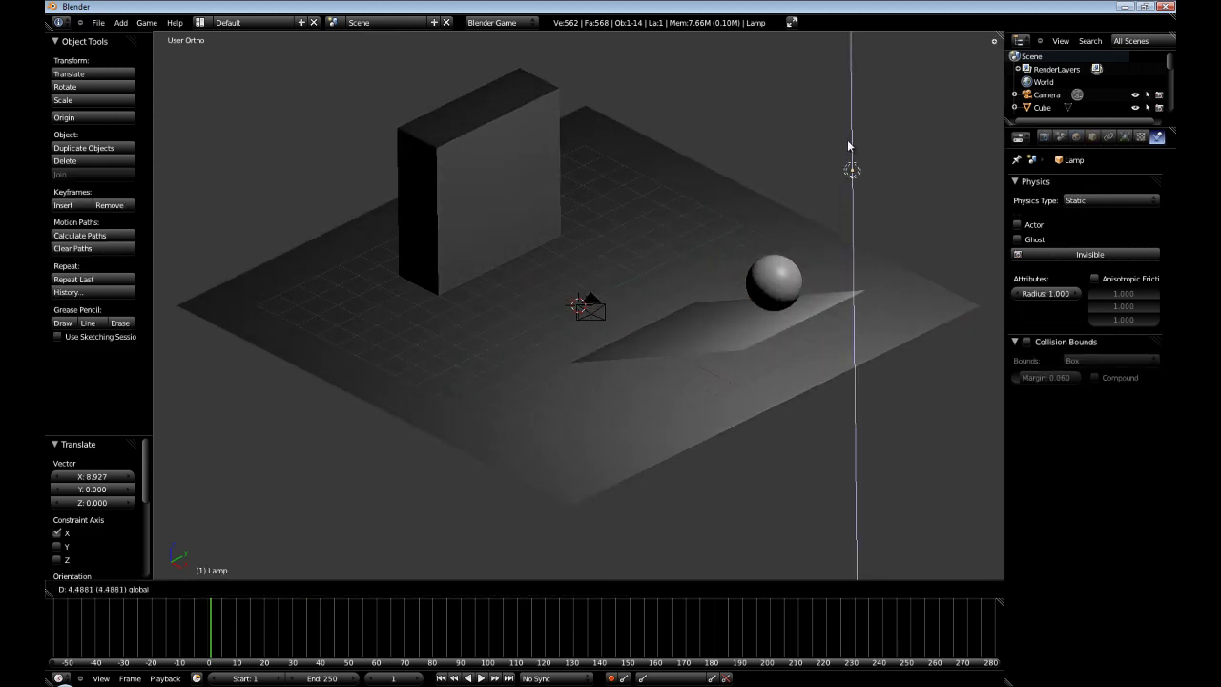
click(870, 181)
key(g)
key(x)
click(865, 180)
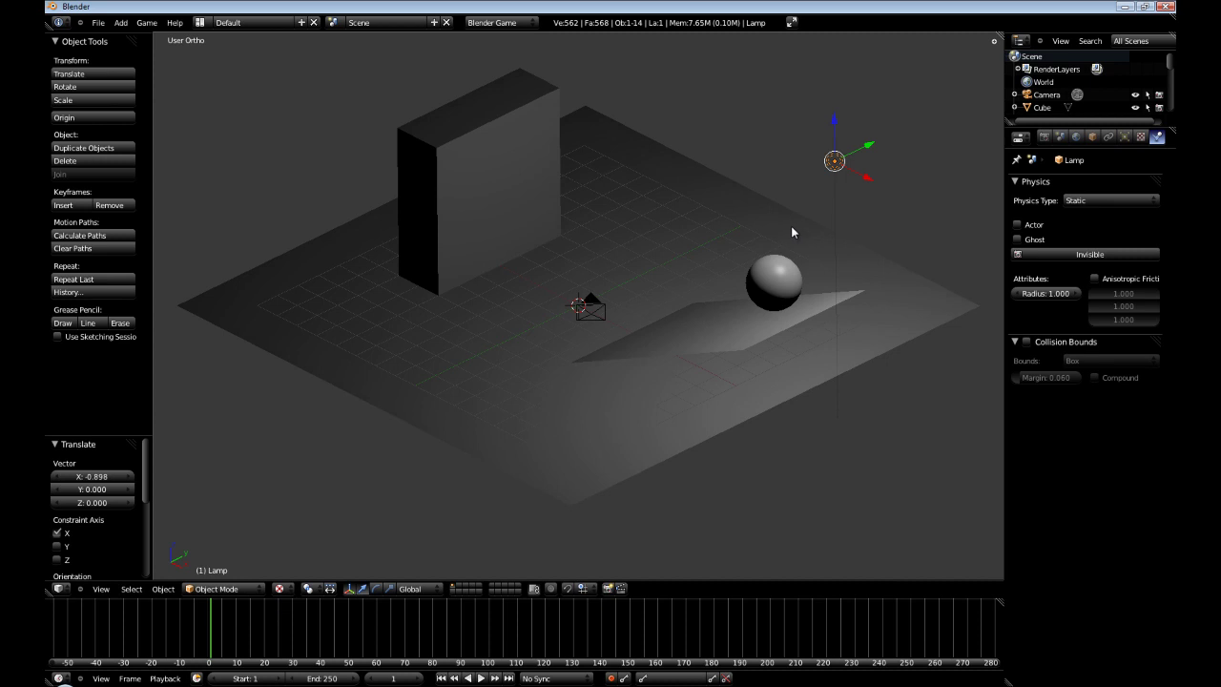
Give the sphere a mass of 50 and run a test simulation of the roll
right_click(785, 284)
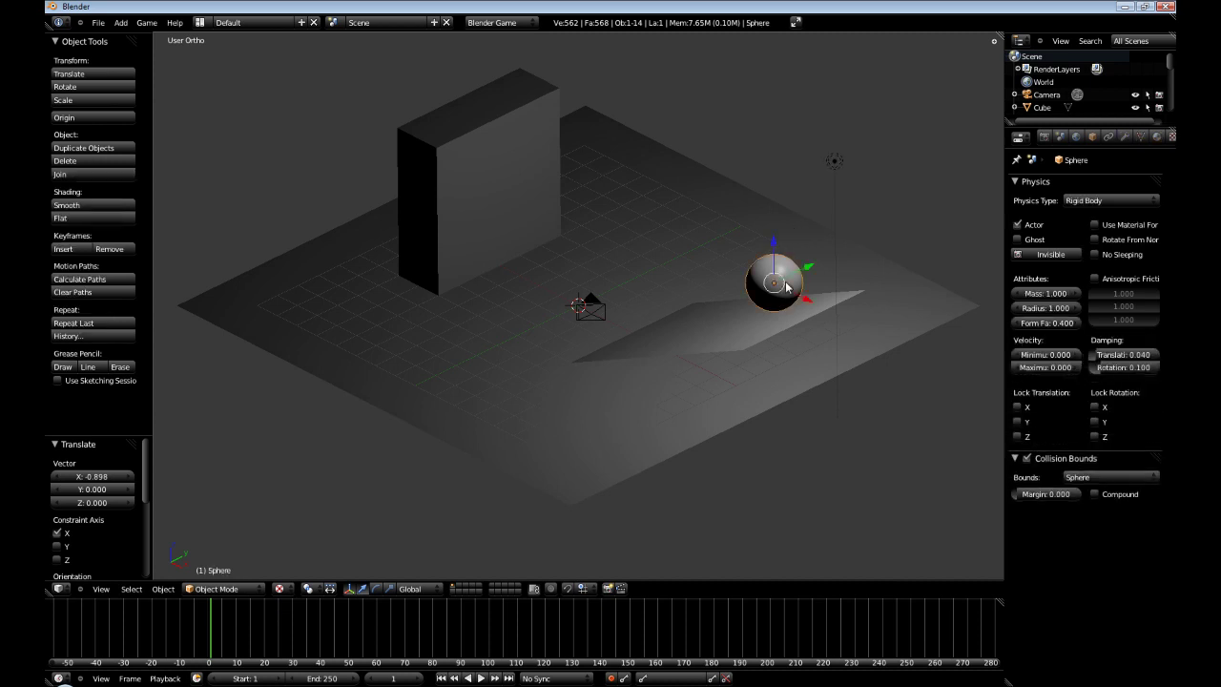
click(1046, 294)
text(5)
key(Return)
key(p)
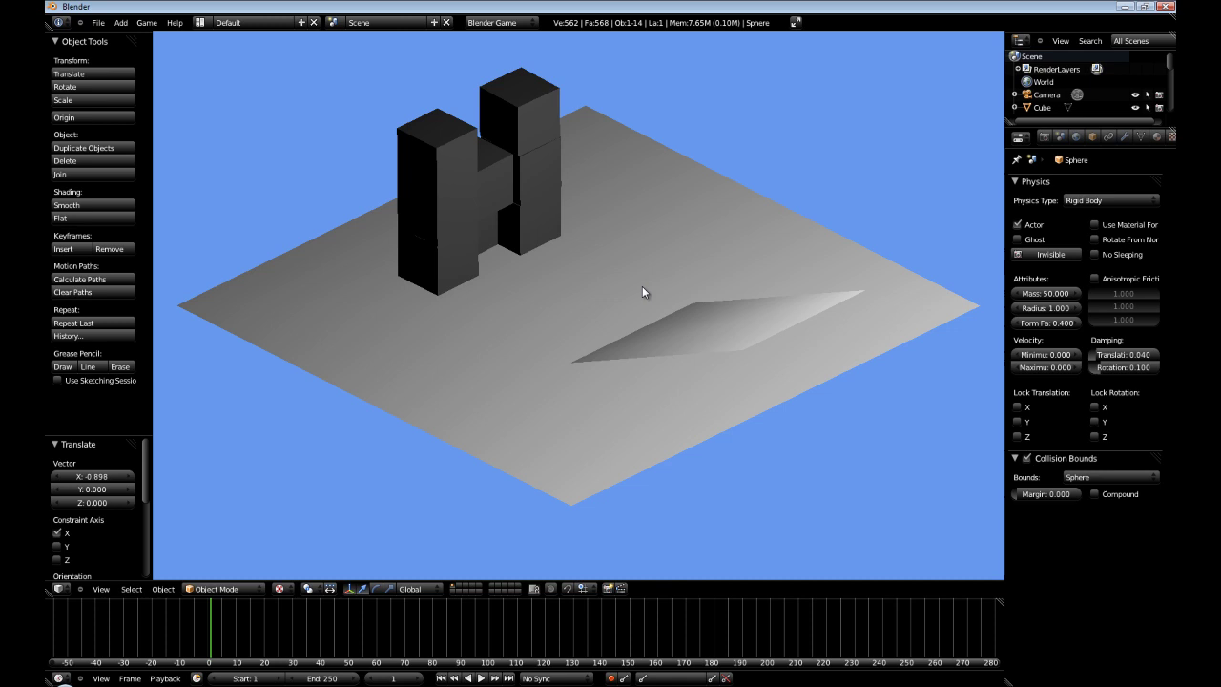
key(Escape)
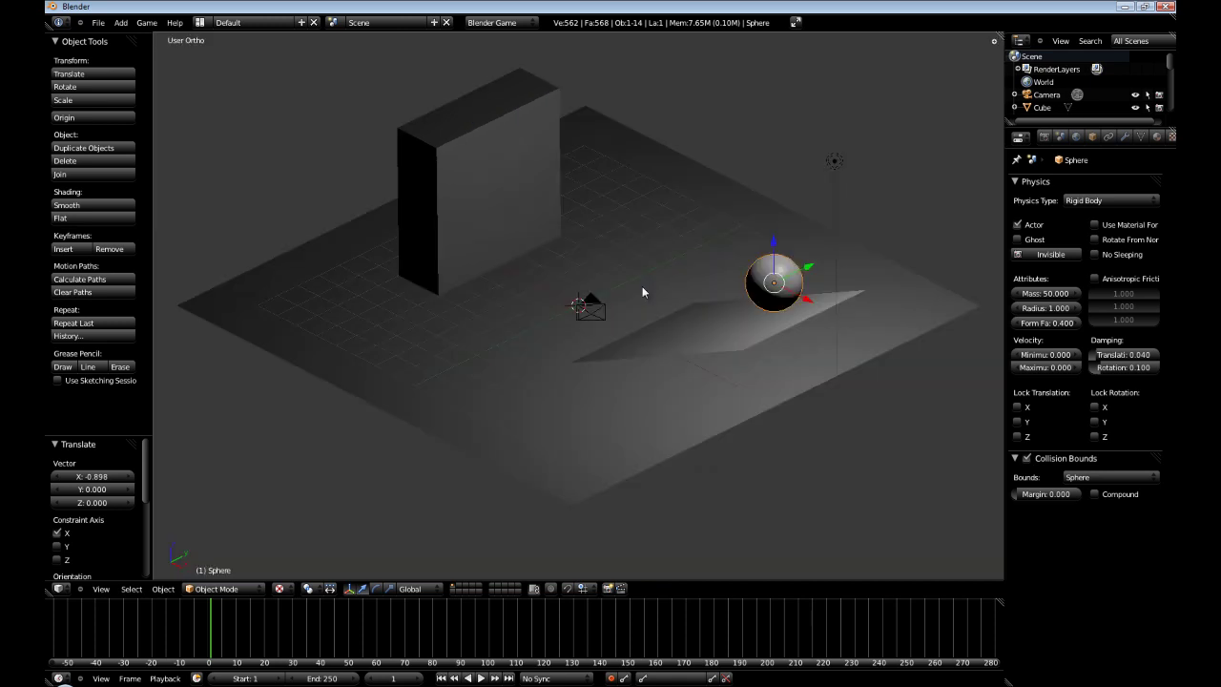
Raise the sphere's rigid-body collision radius to 1.200 and test-run the simulation against the cubes
click(1018, 309)
click(1077, 309)
key(p)
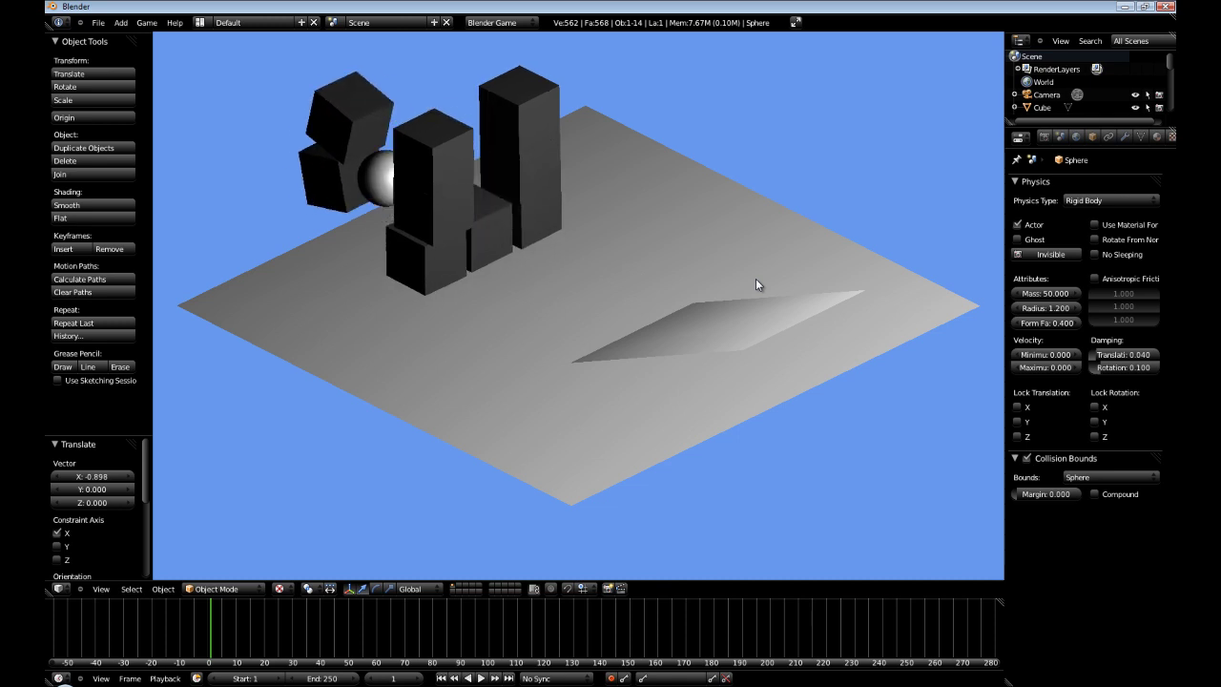
key(Escape)
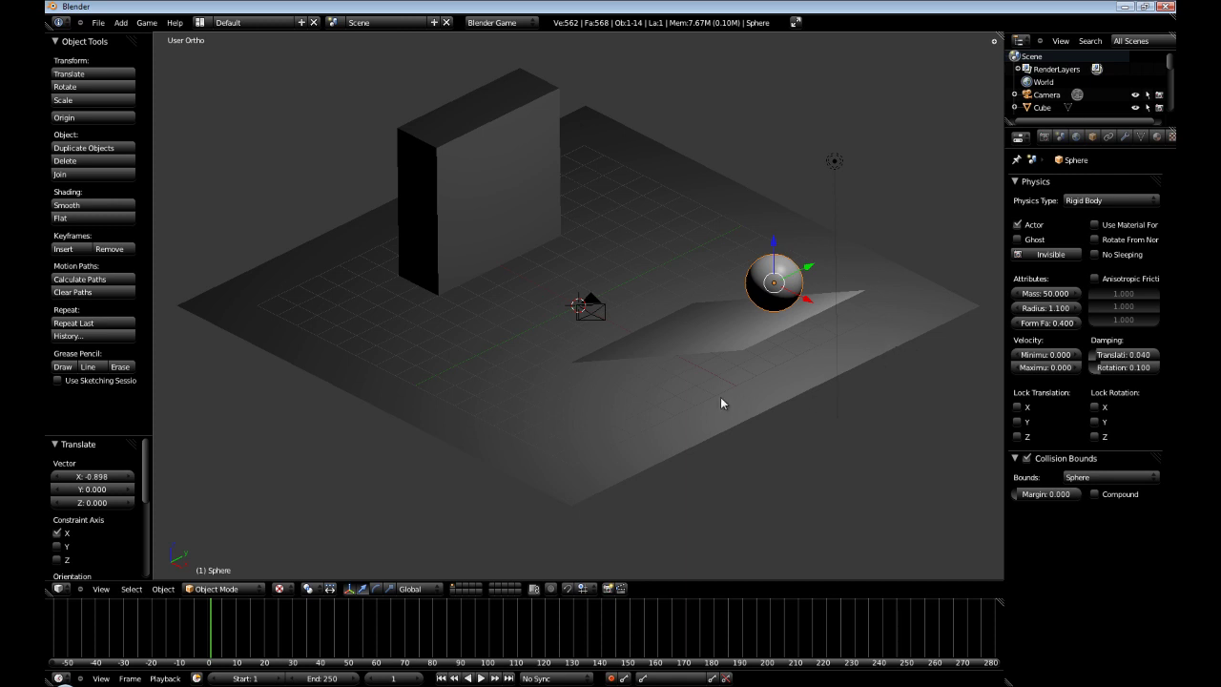
Turn on Show Framerate and Profile and test-run the game with the stats shown
click(146, 22)
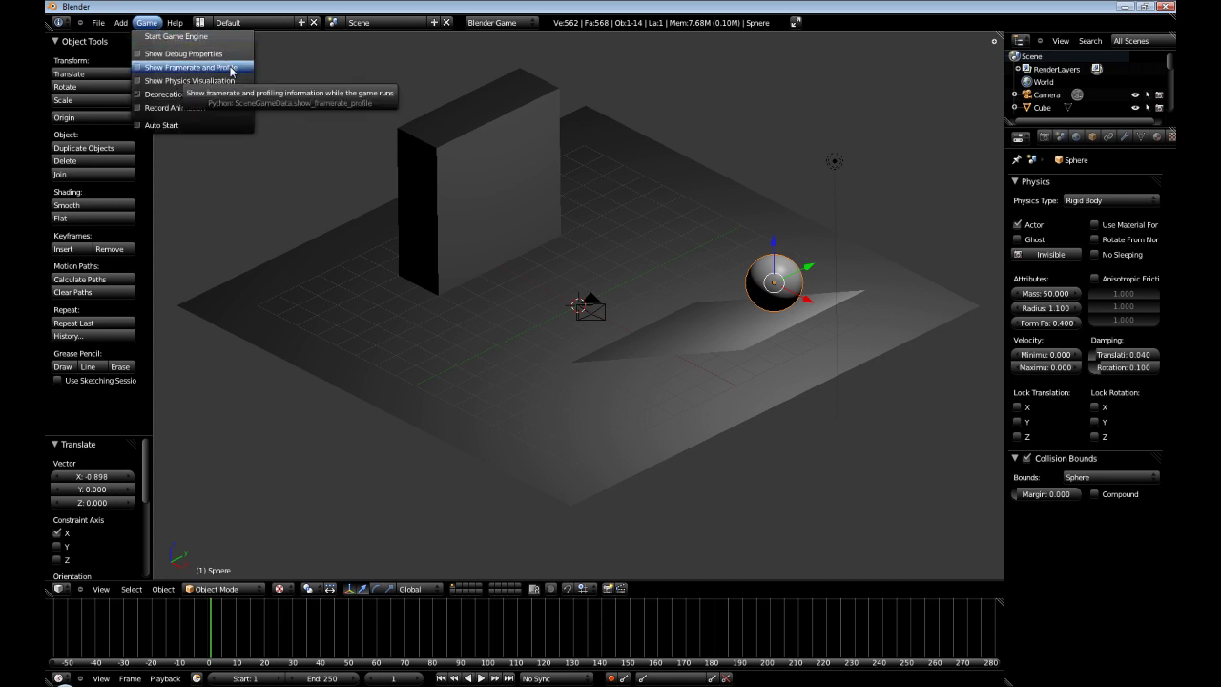
click(229, 69)
key(p)
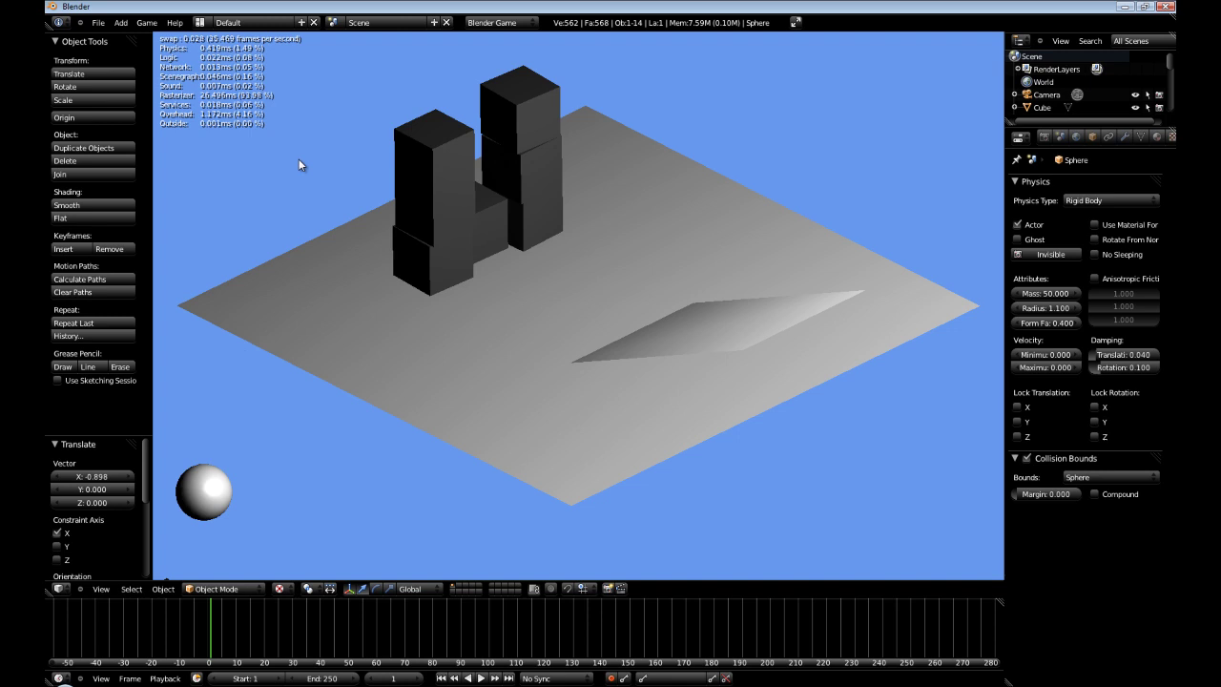
key(Escape)
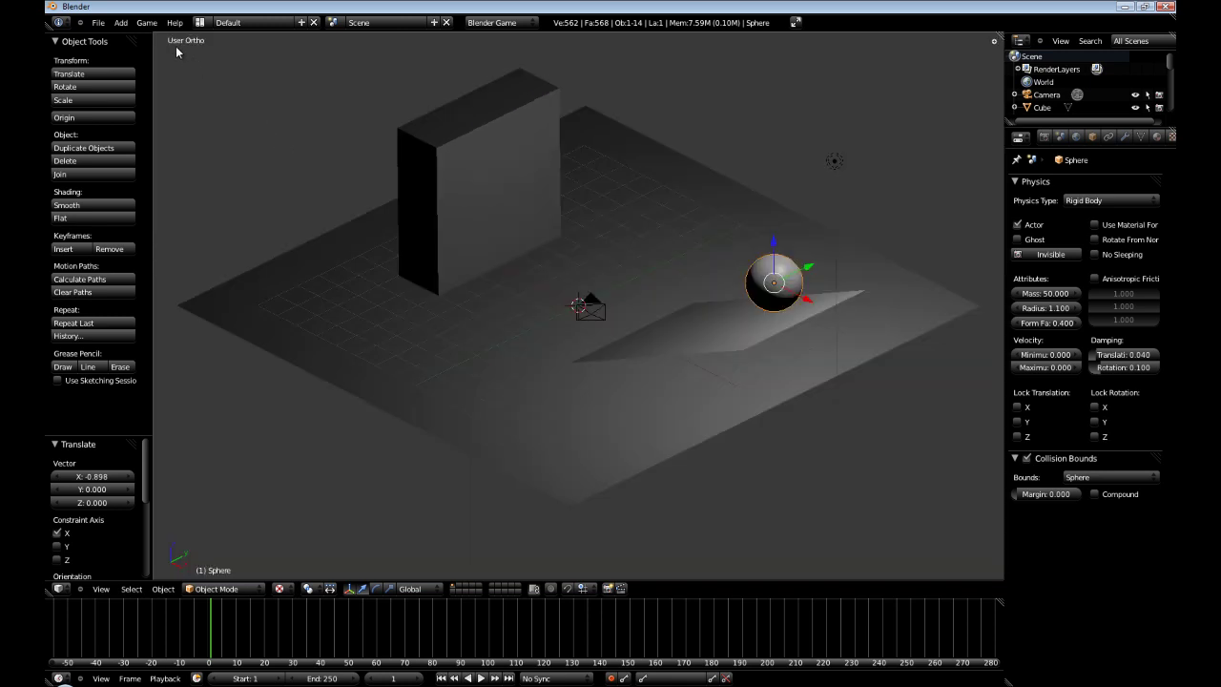
Enable Show Physics Visualization and run the game to see the physics bounds
click(147, 23)
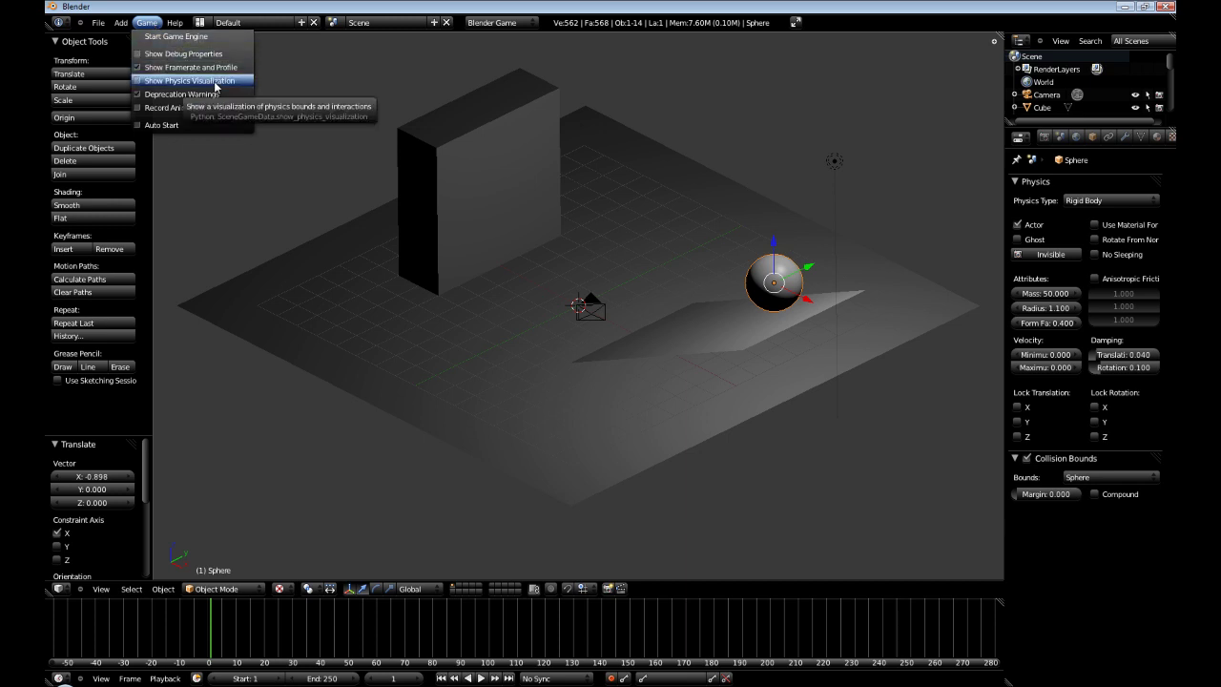
click(215, 82)
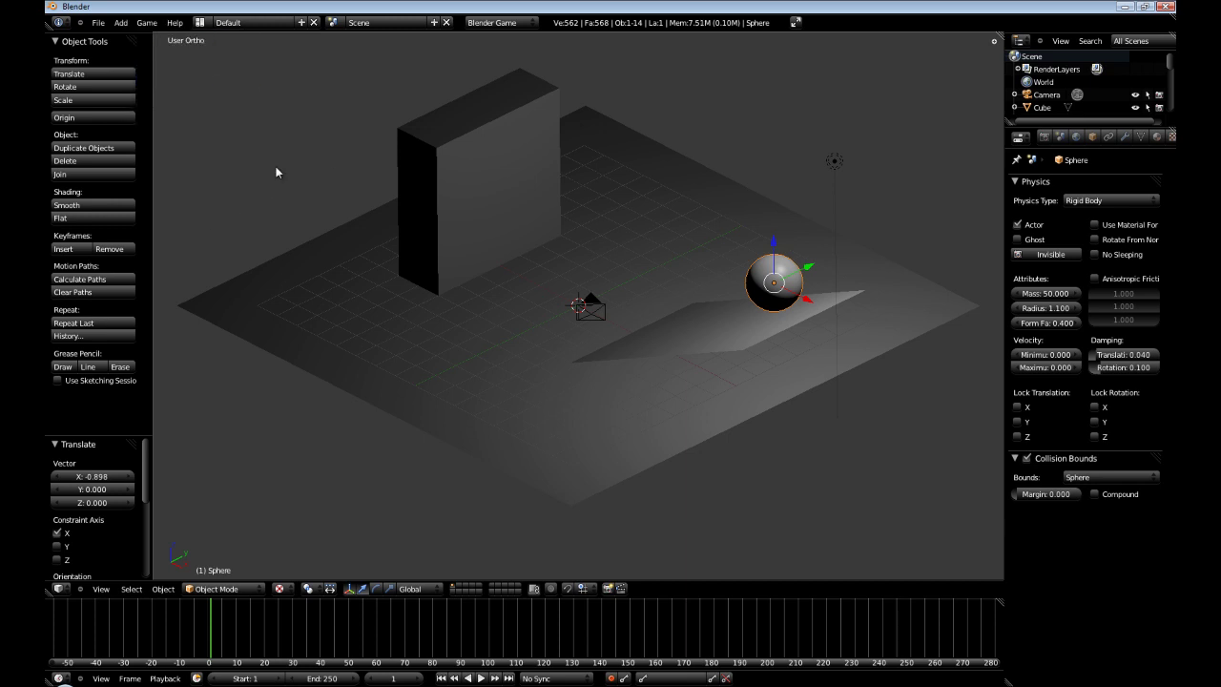
key(p)
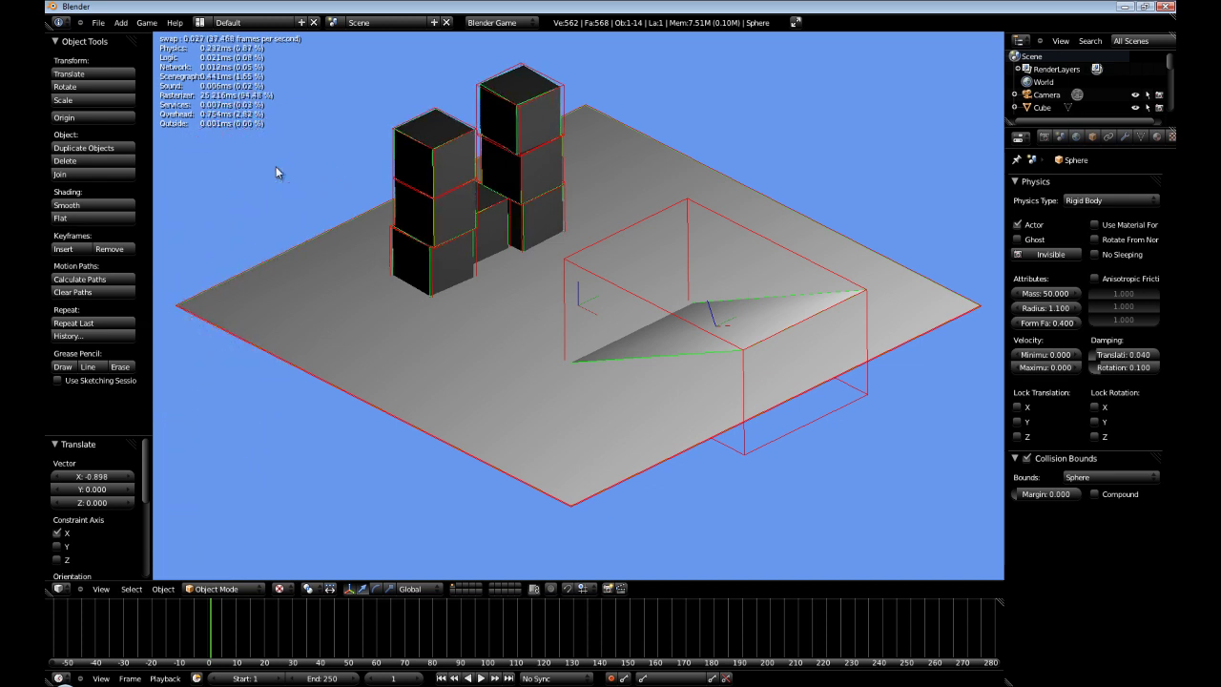
key(Escape)
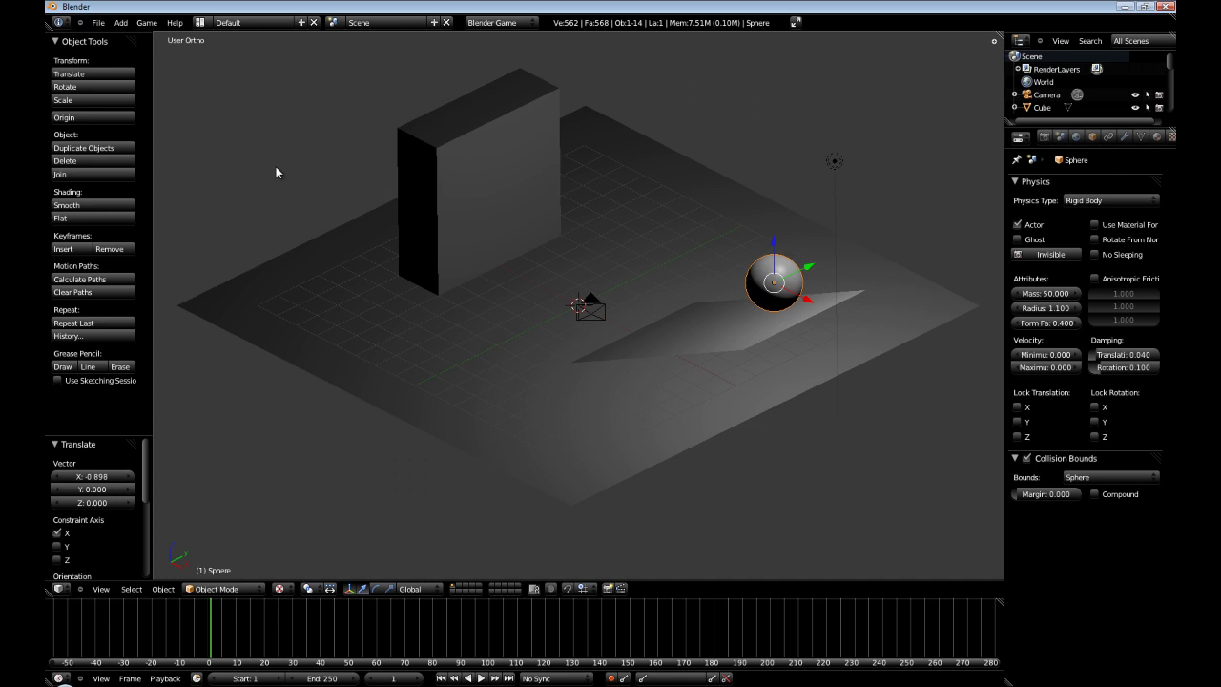
Turn off both the framerate/profile display and the physics visualization
click(147, 22)
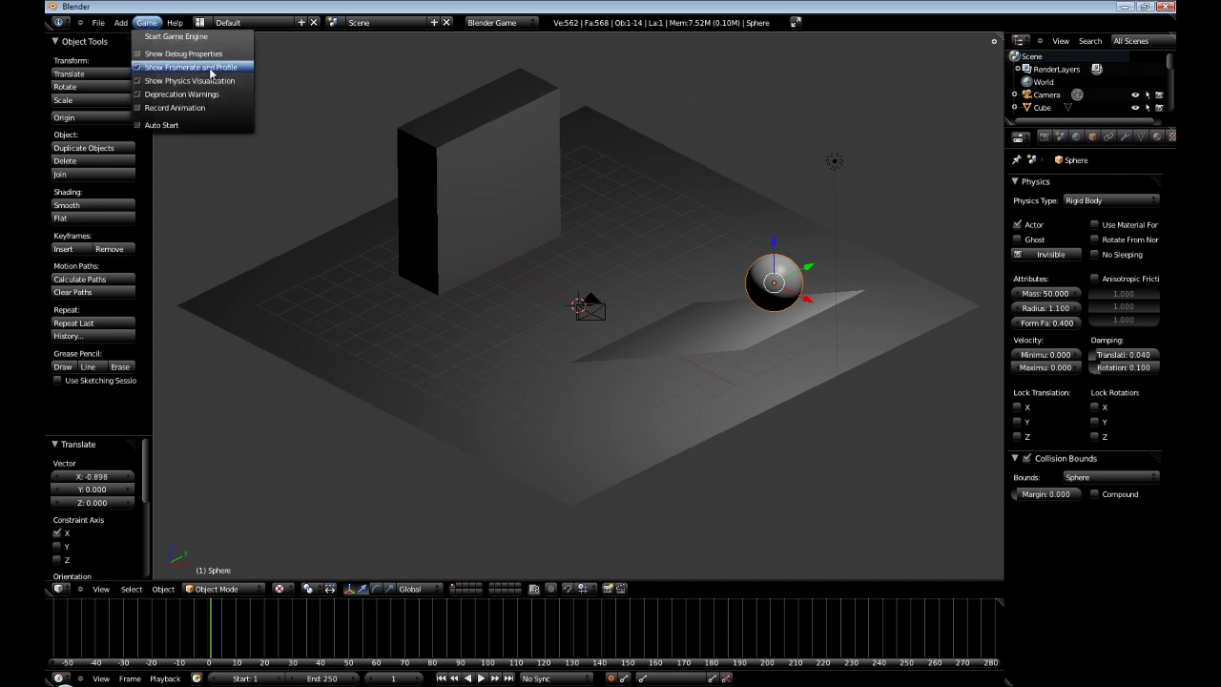
click(221, 68)
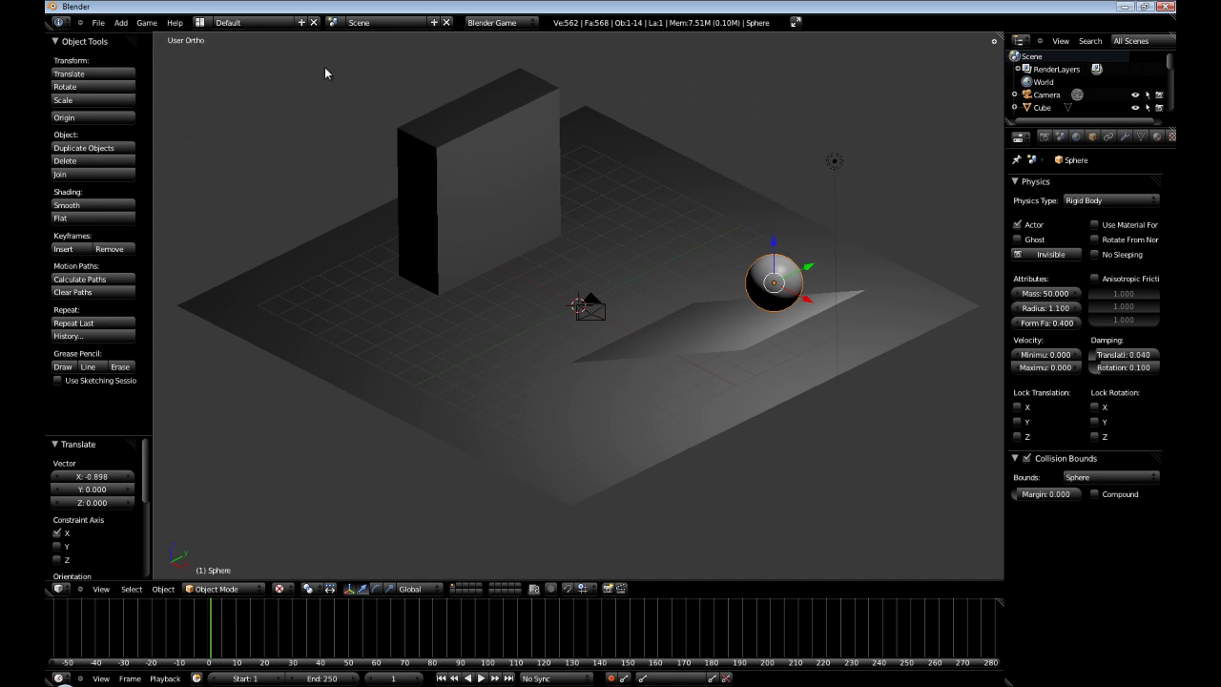
click(147, 22)
click(187, 67)
click(146, 23)
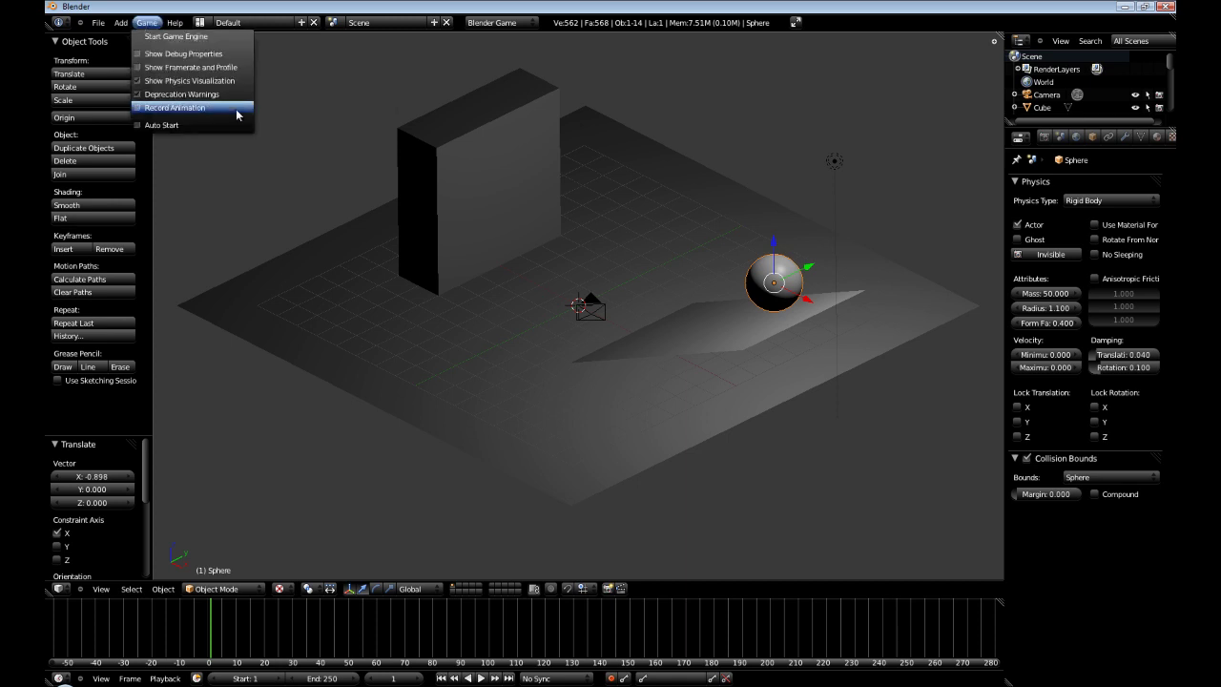
click(232, 81)
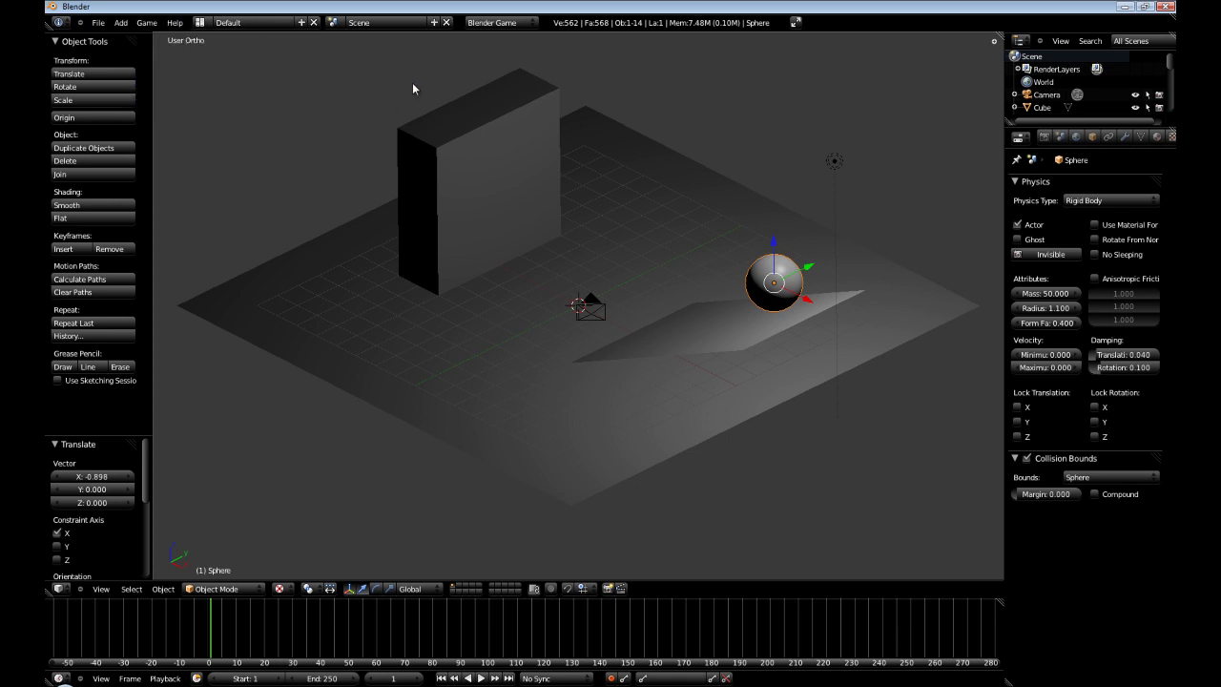
Set the world Physics FPS to 25 and Max Steps to 1, then test-run the game
click(1075, 139)
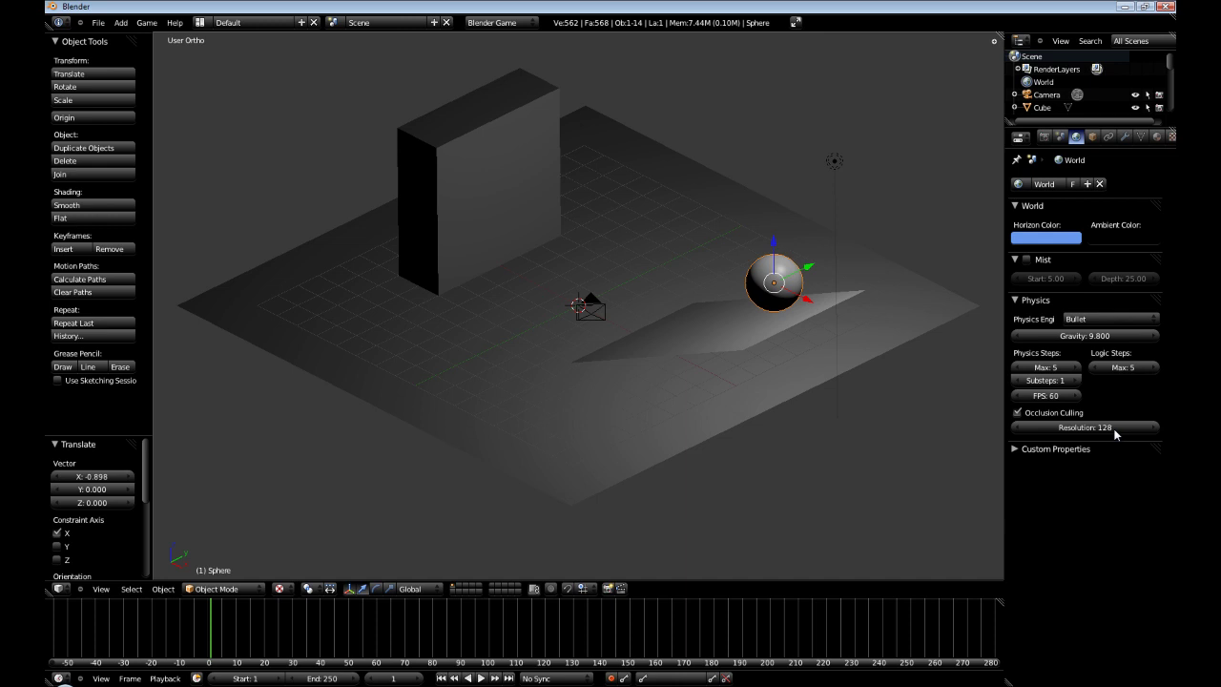
click(1053, 397)
text(25)
key(Return)
drag(1056, 370, 1025, 369)
key(p)
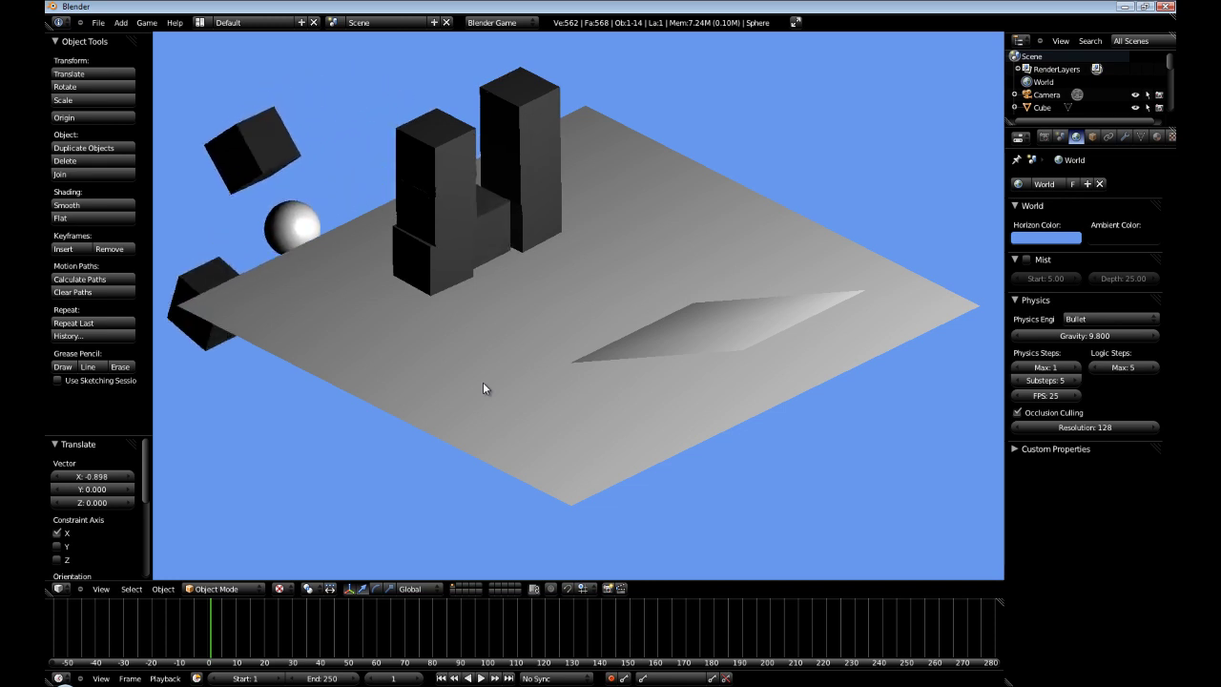
key(Escape)
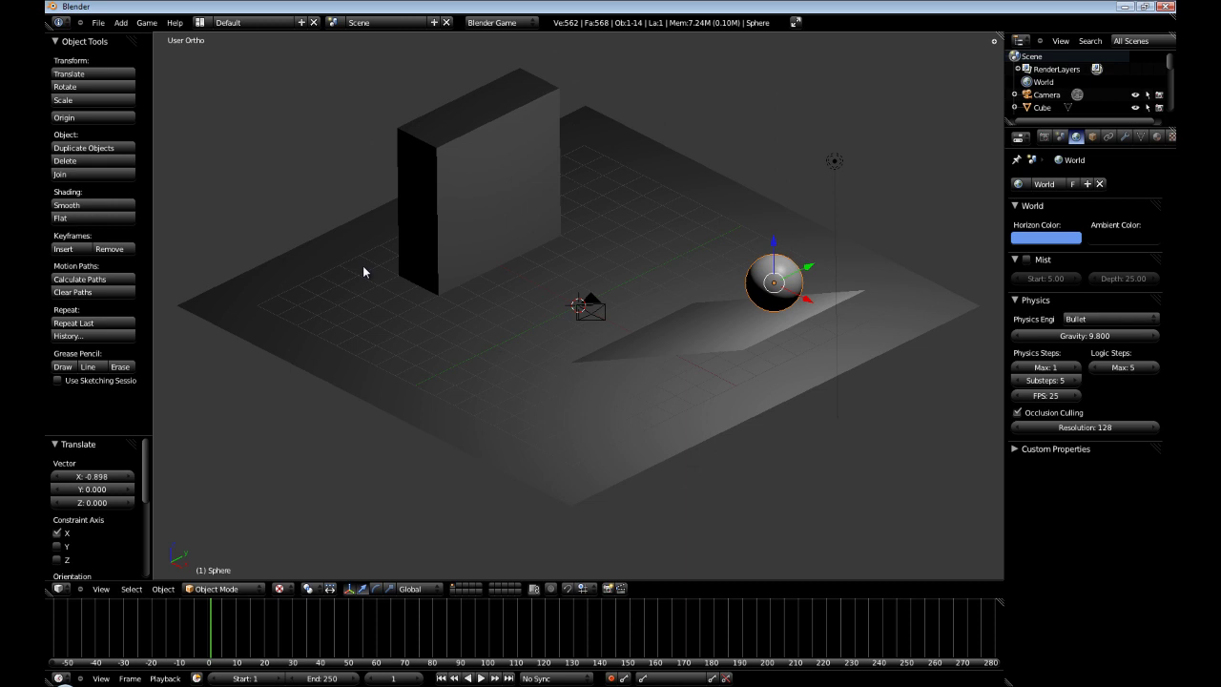
Enable Record Animation, run the game to bake keyframes, then play back the recorded animation
click(147, 22)
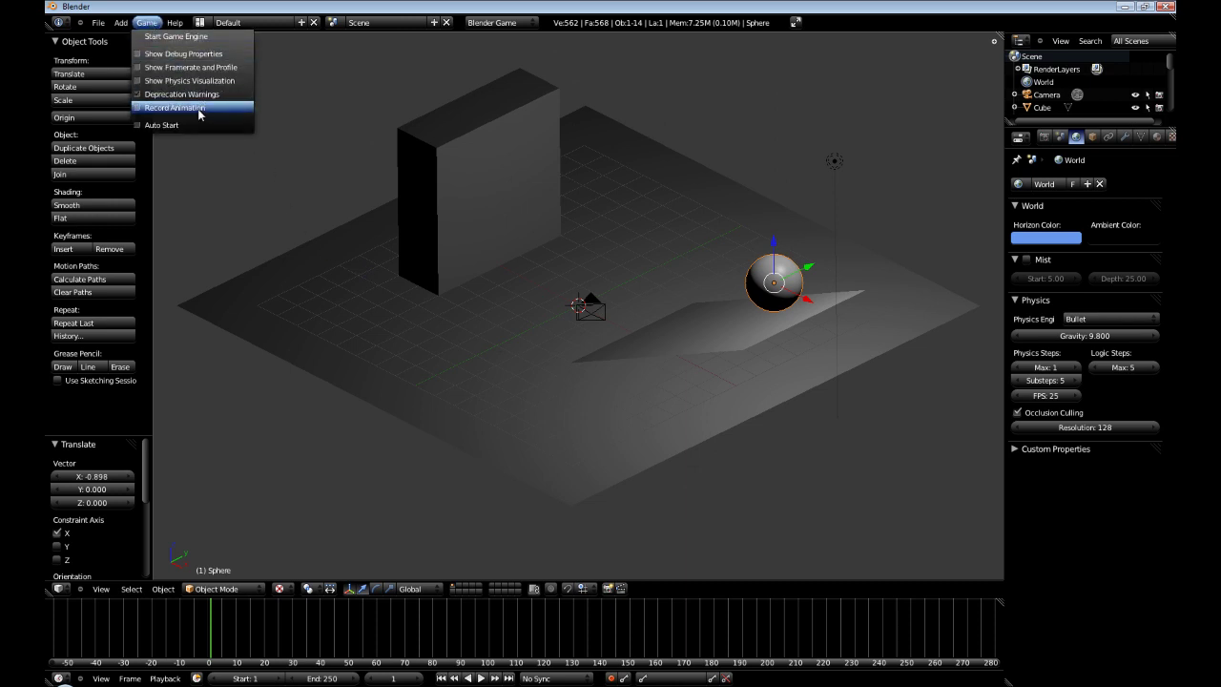
click(225, 110)
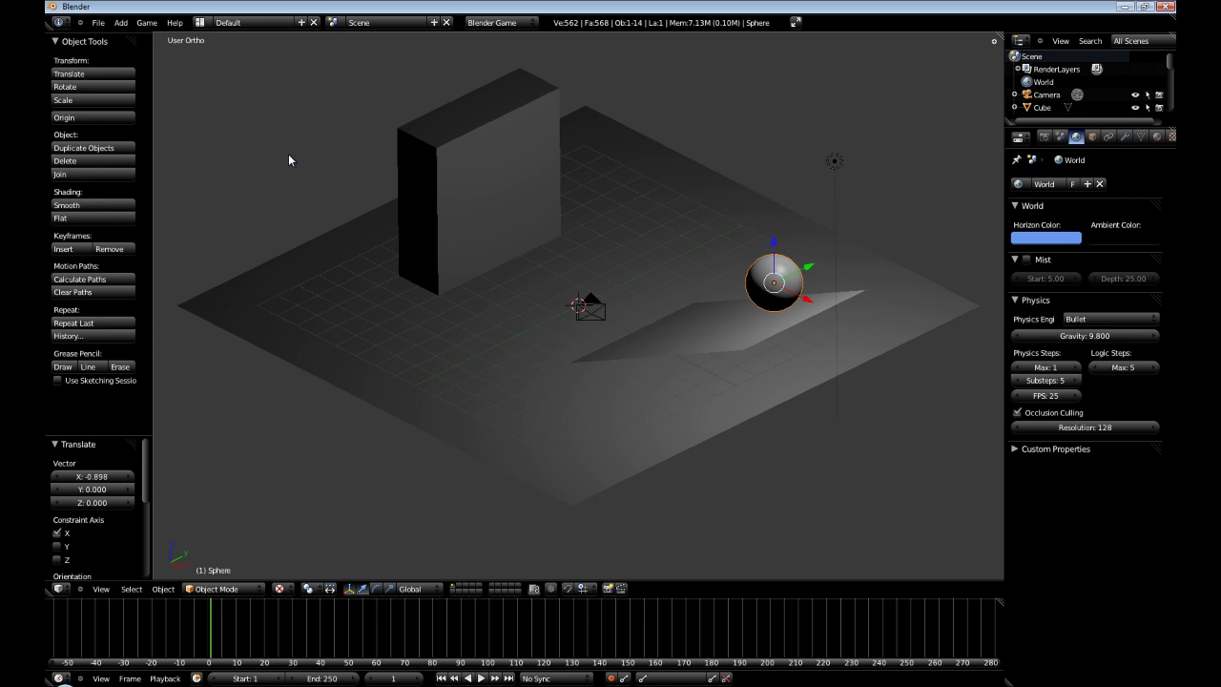
key(p)
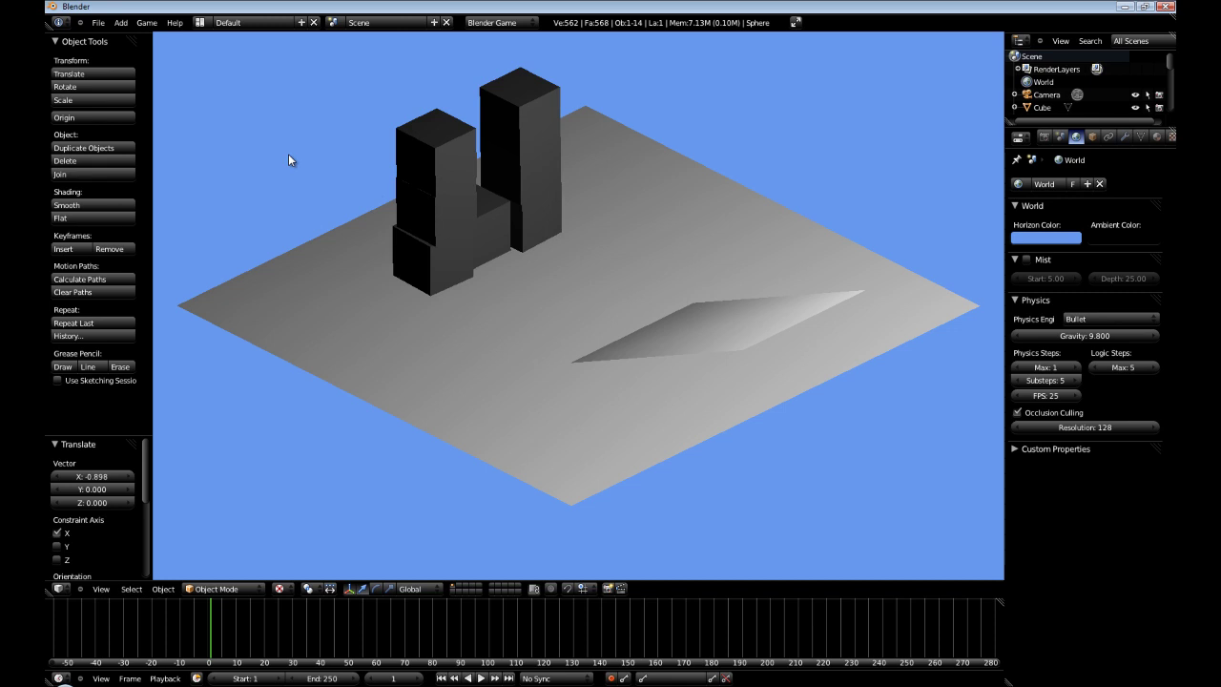
key(Escape)
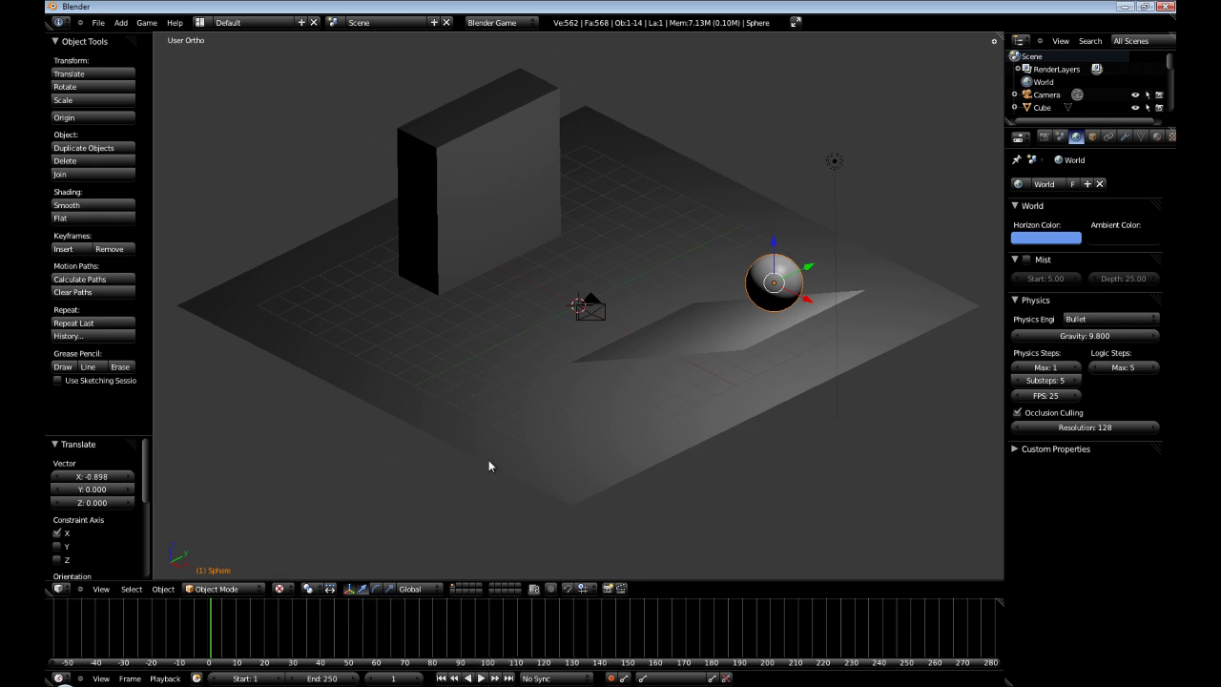
key(alt+a)
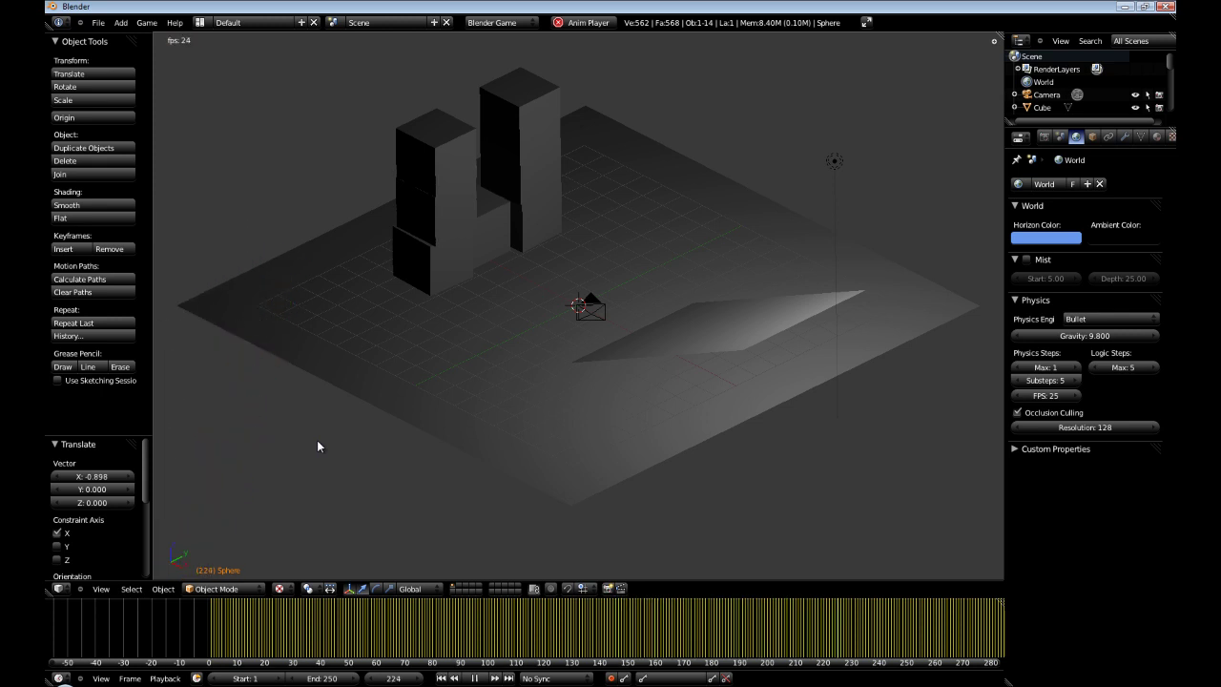
key(Escape)
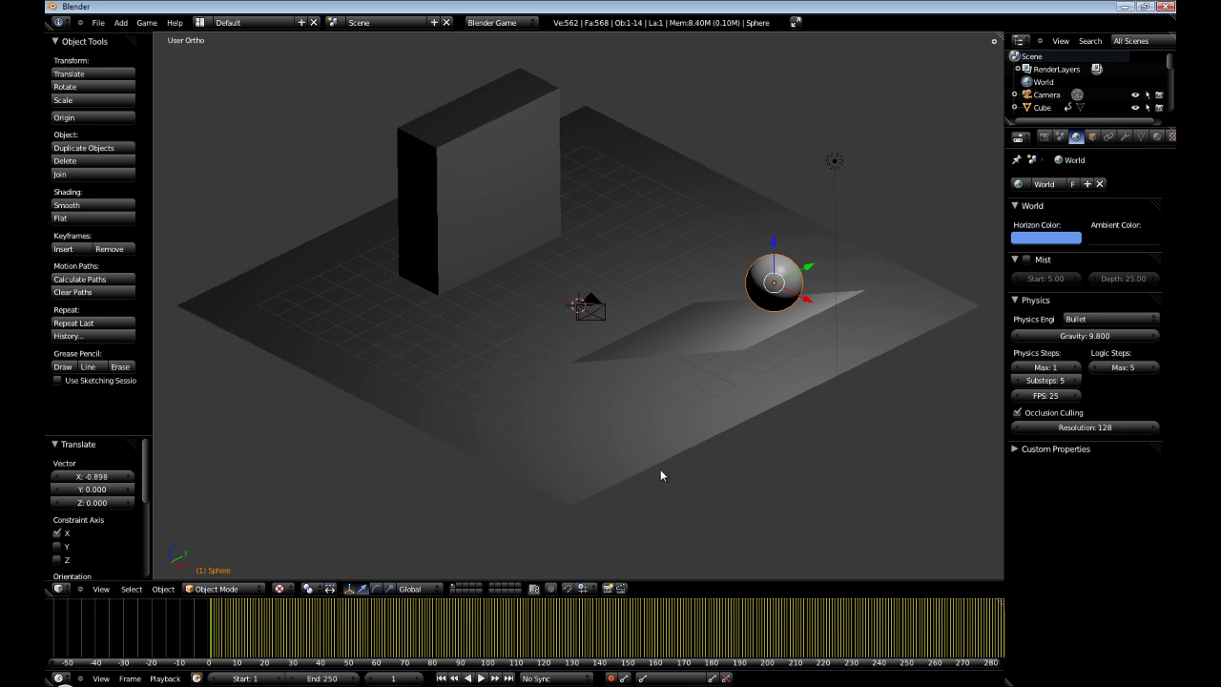
Switch the engine to Blender Render and change the render frame rate from 24 to 25 fps
click(515, 22)
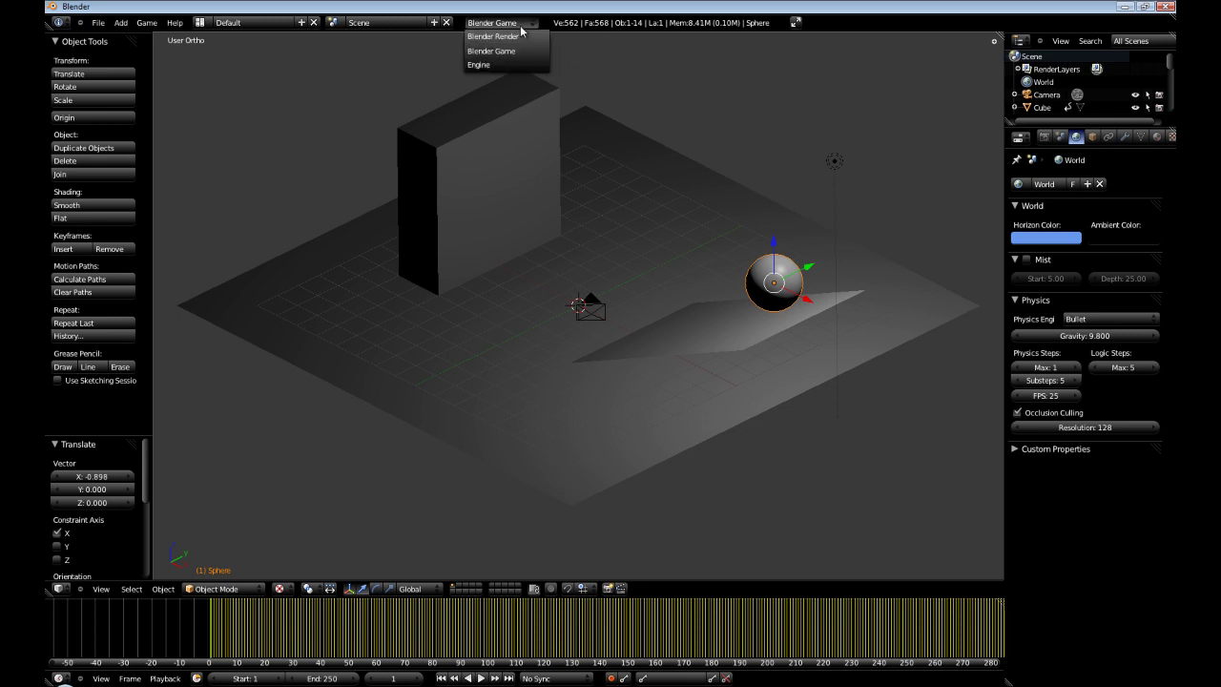
click(523, 37)
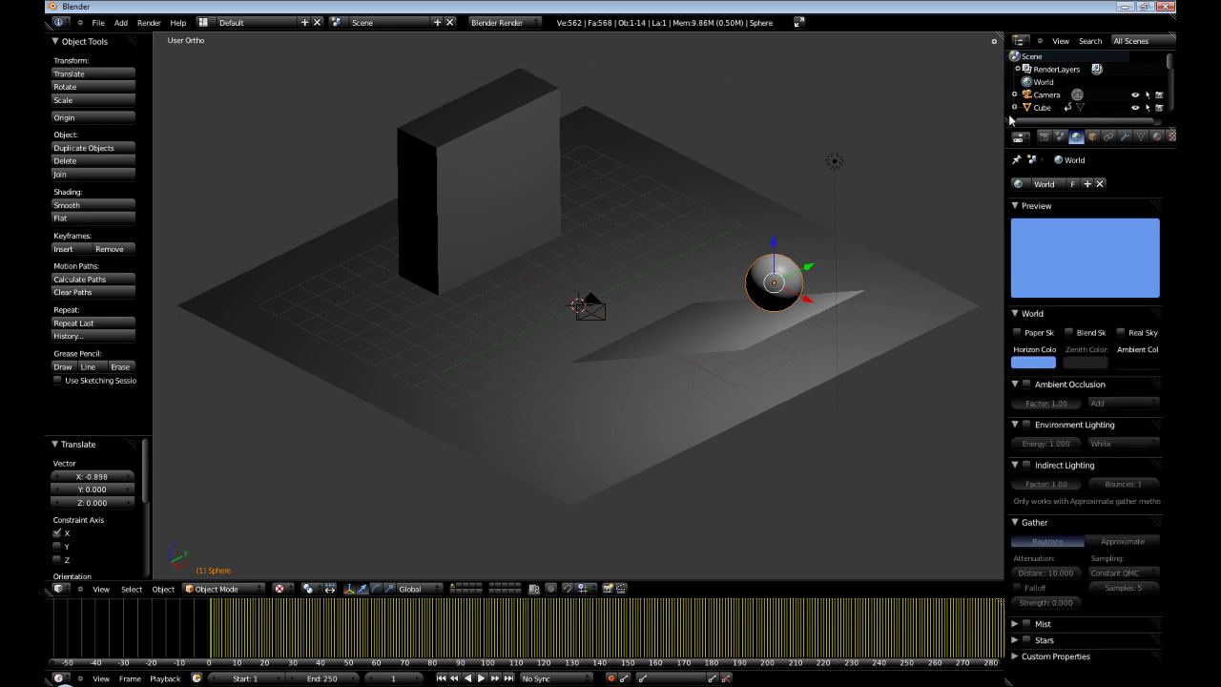
click(1045, 137)
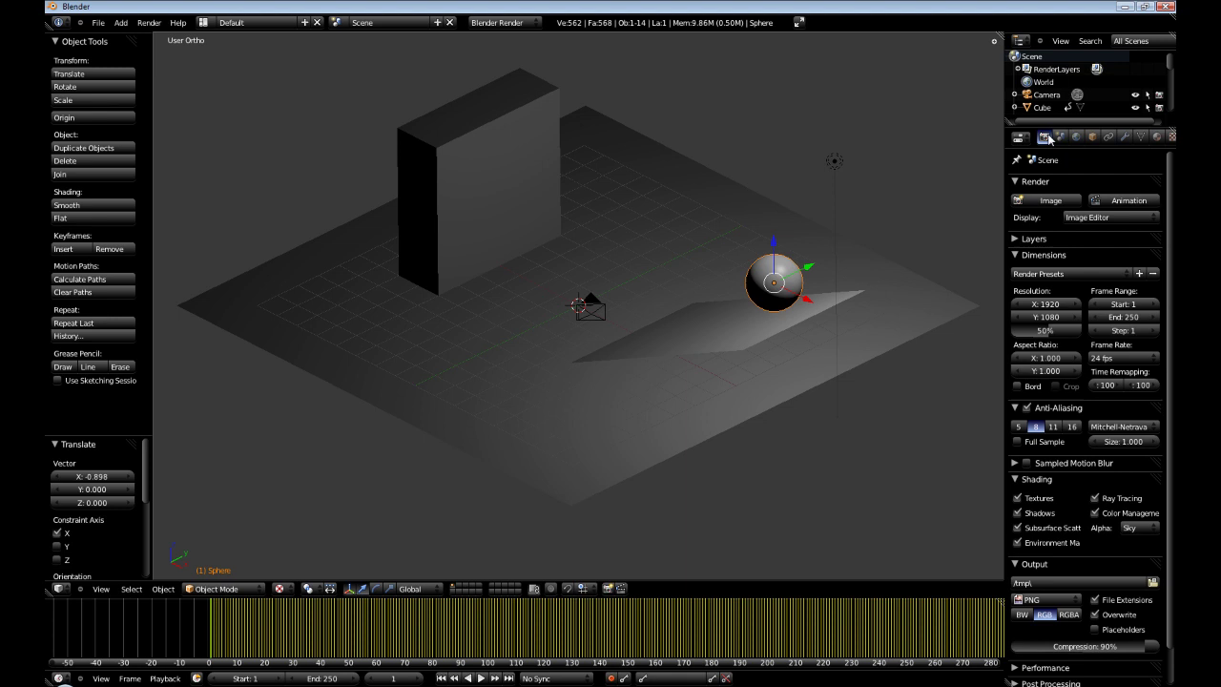
click(1135, 359)
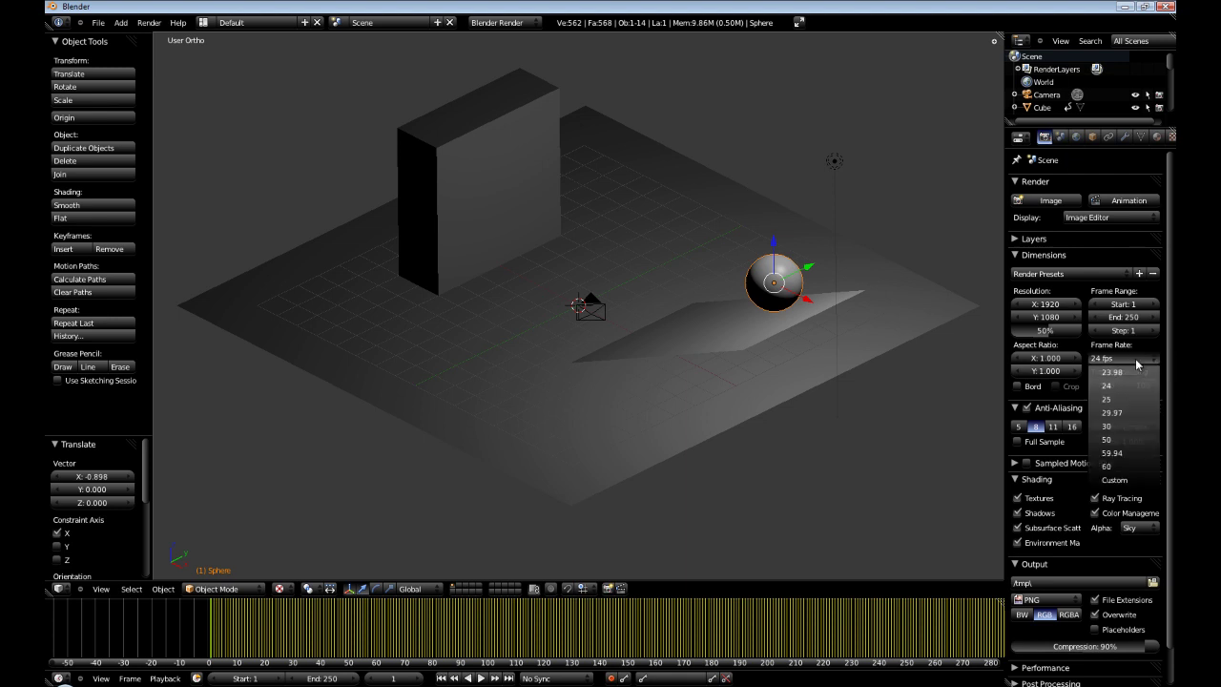
click(1134, 390)
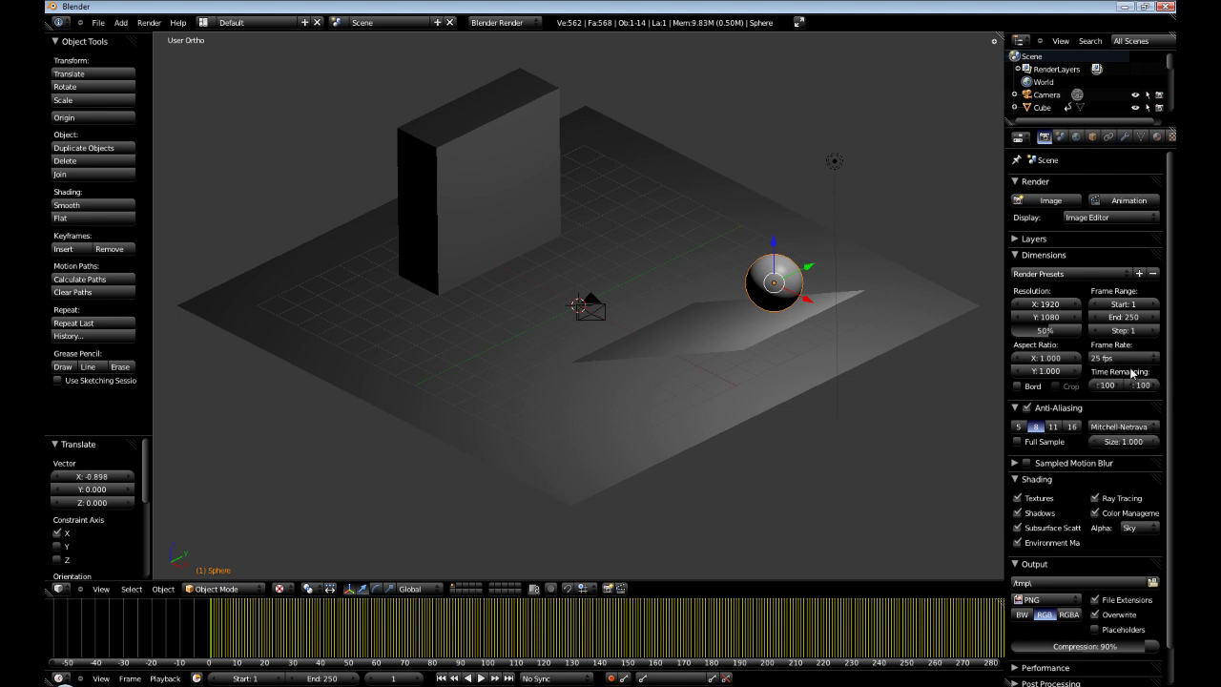